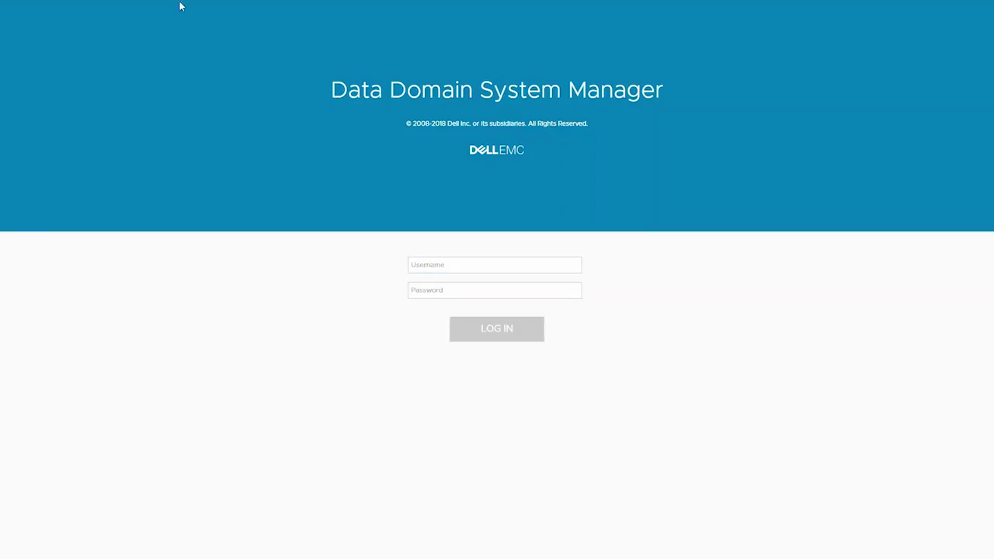
- Log in to Data Domain System Manager with the administrator username and password
{"action": "left_click", "coordinate": [446, 265]}
{"action": "key", "text": "Tab"}
{"action": "type", "text": "••••••"}
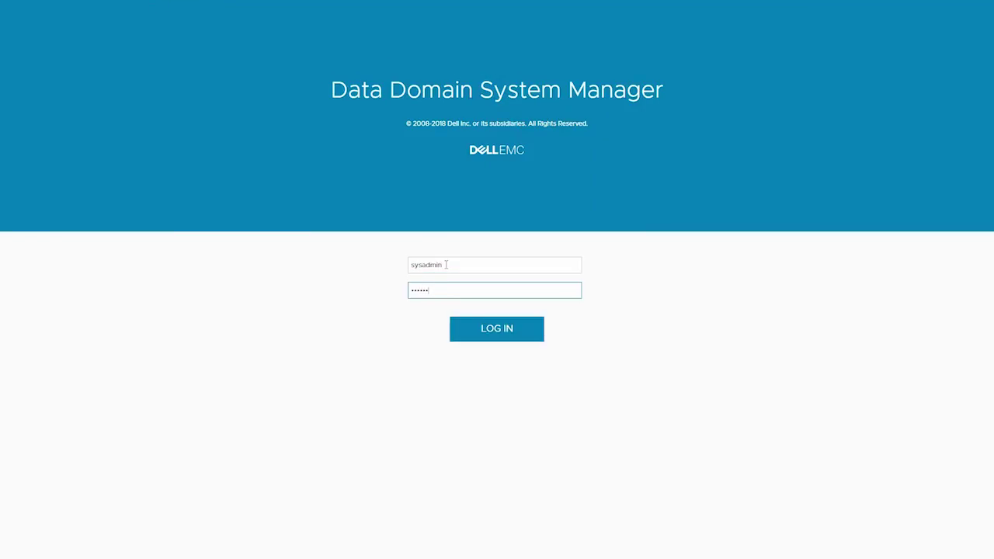
{"action": "left_click", "coordinate": [471, 340]}
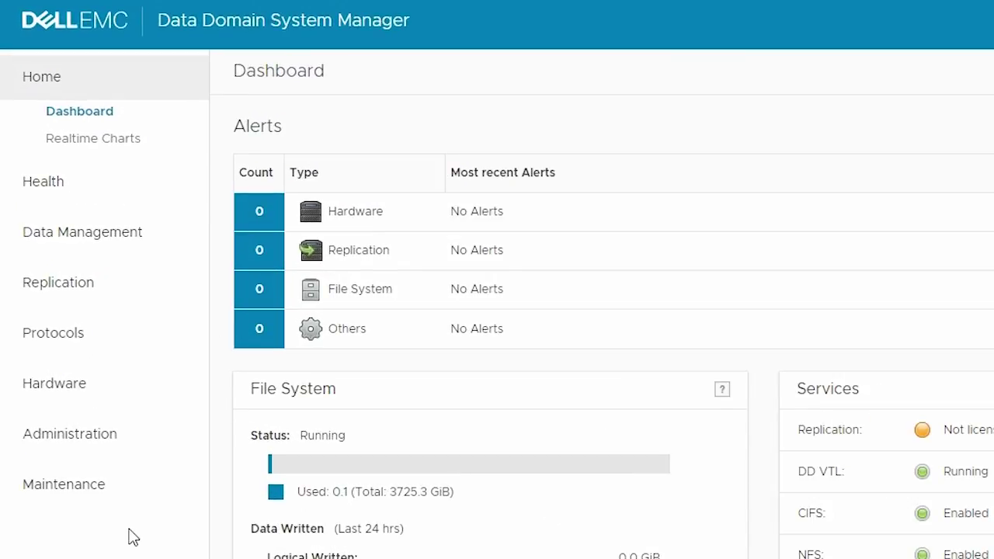
- Check the VTL licence, then review Fibre Channel ports 22a–22d, the four endpoints and six initiators
{"action": "left_click", "coordinate": [81, 442]}
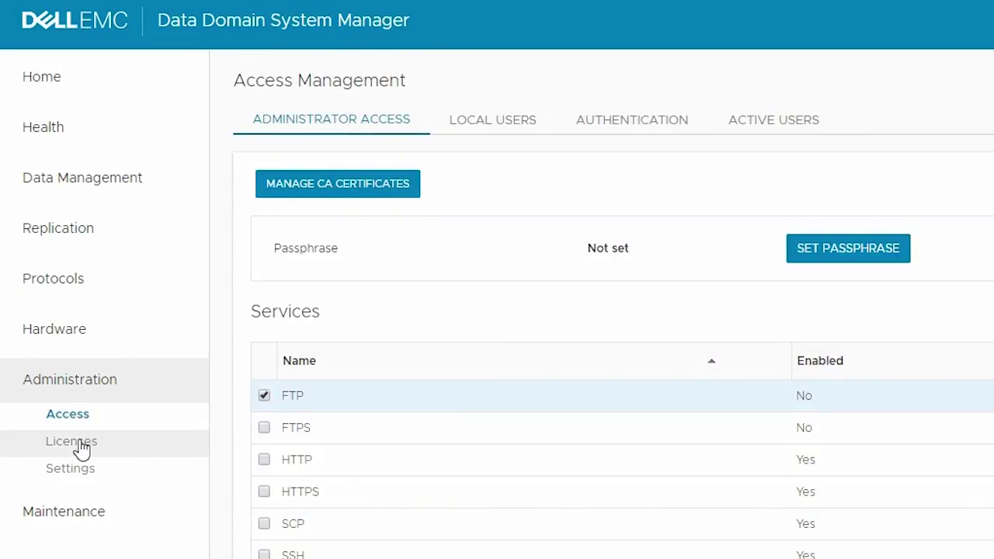
{"action": "left_click", "coordinate": [81, 443]}
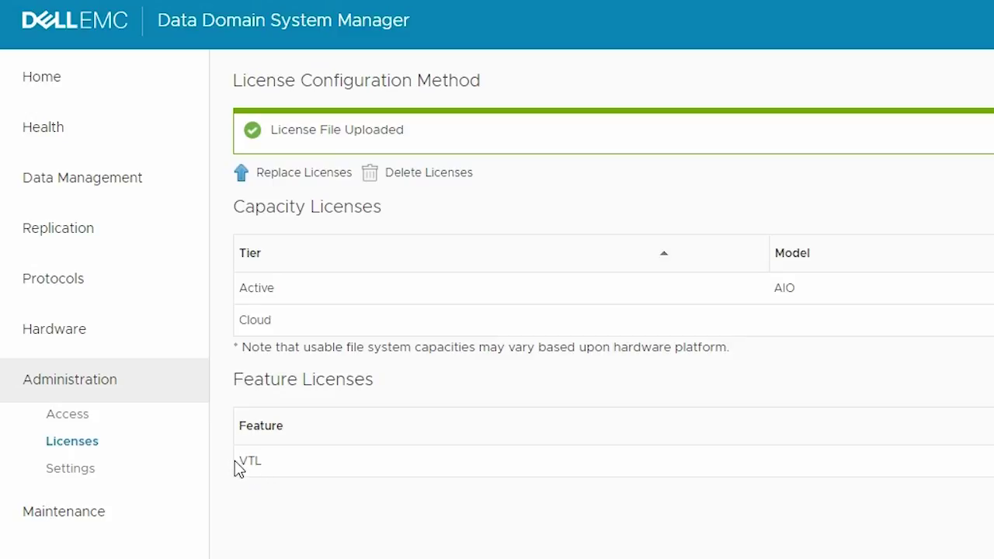
{"action": "left_click", "coordinate": [35, 335]}
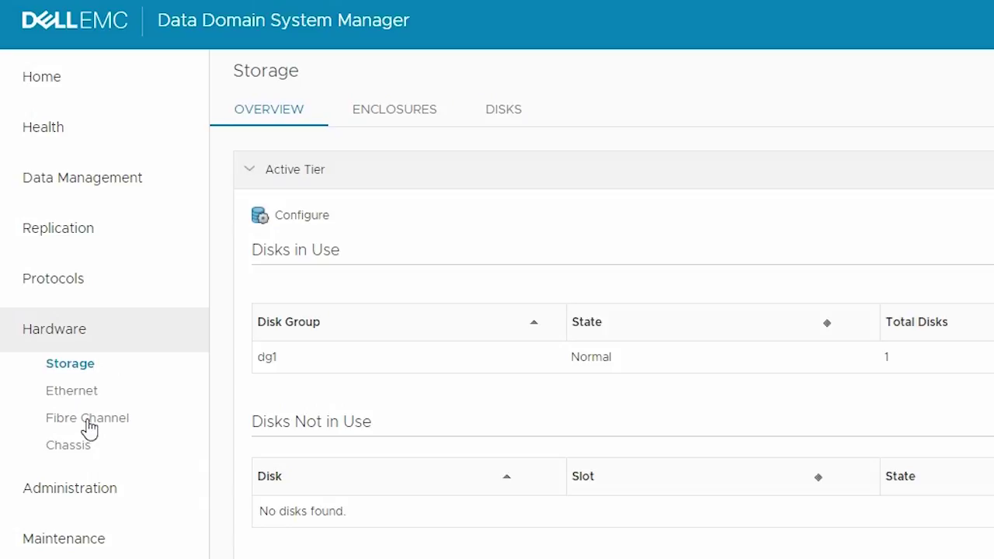
{"action": "left_click", "coordinate": [87, 420]}
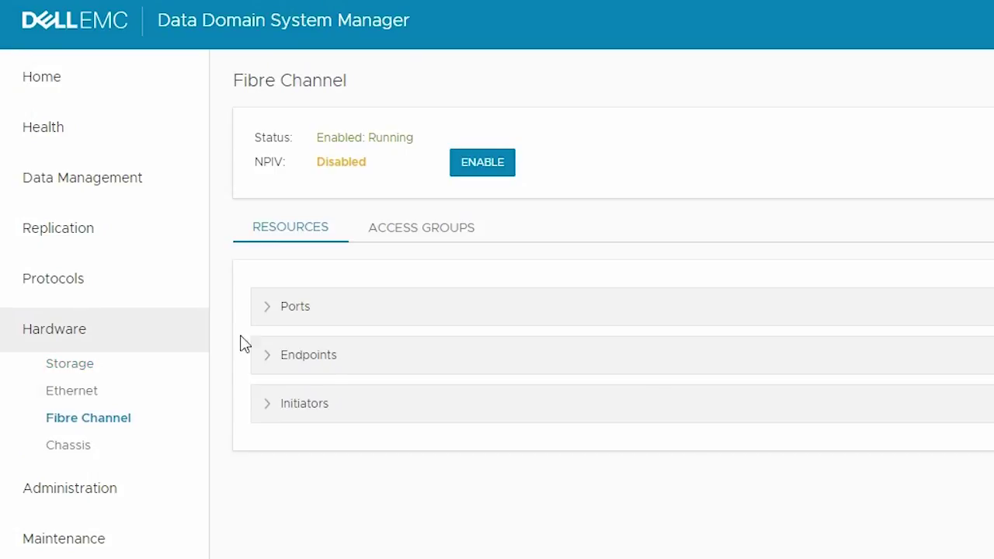
{"action": "left_click", "coordinate": [265, 304]}
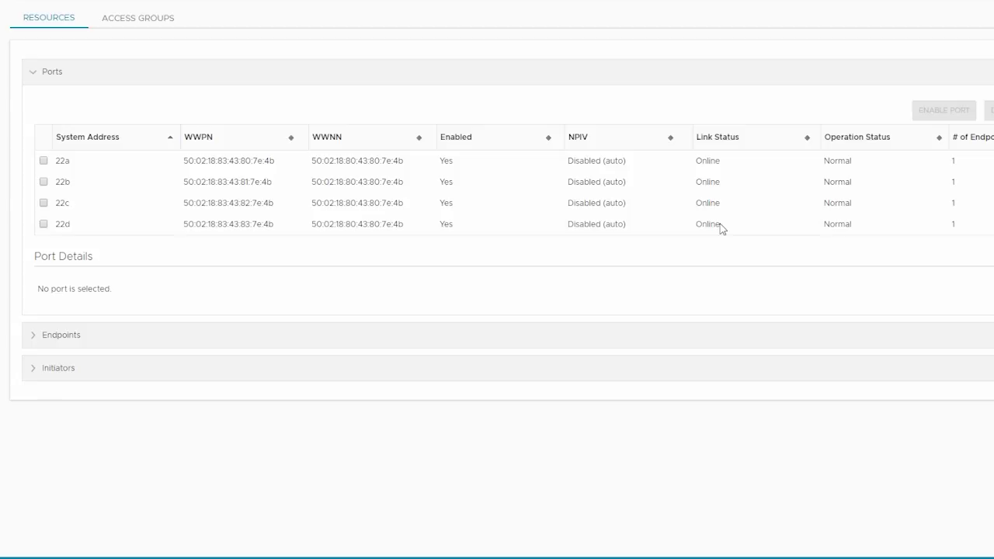
{"action": "left_click", "coordinate": [42, 337]}
{"action": "scroll", "coordinate": [222, 349], "scroll_direction": "down", "scroll_amount": 2}
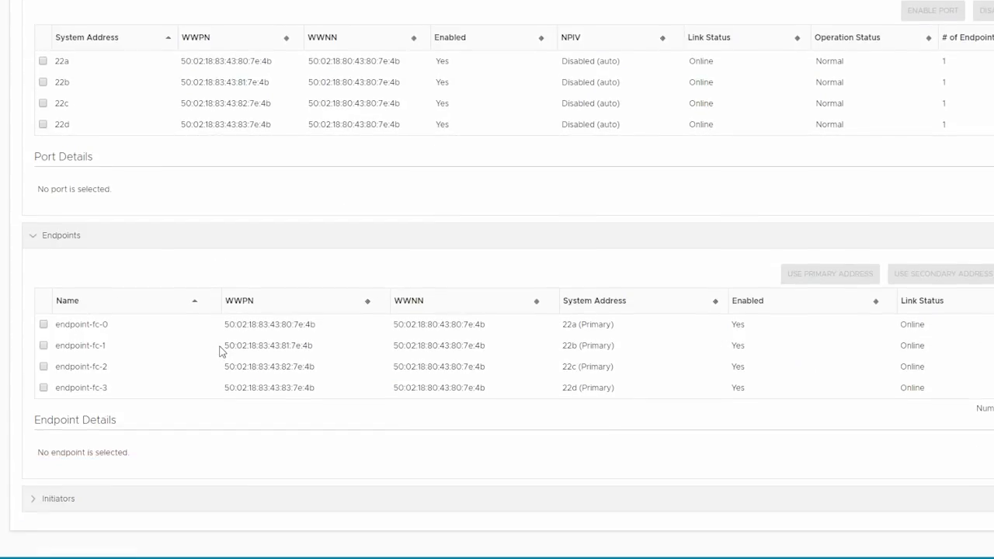
{"action": "left_click", "coordinate": [34, 499]}
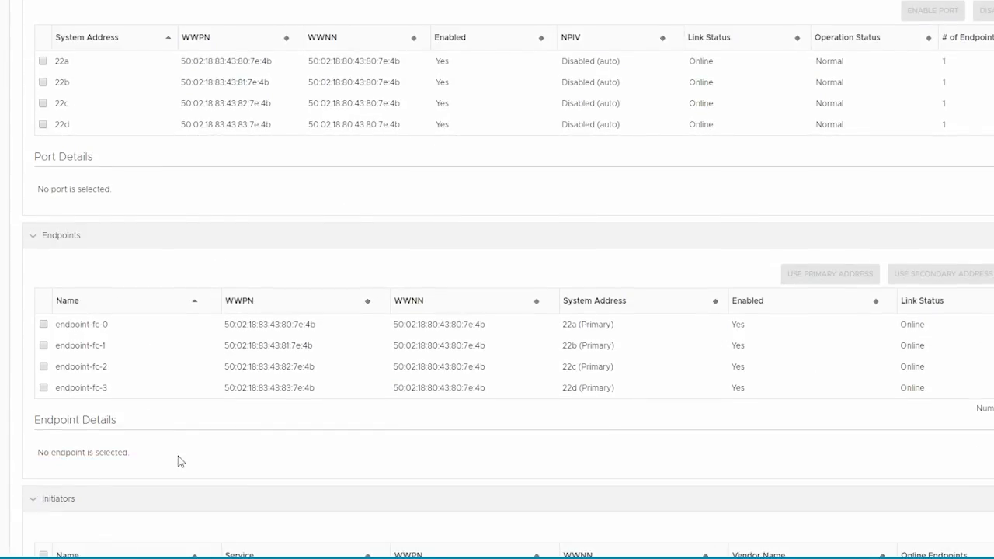
{"action": "scroll", "coordinate": [241, 443], "scroll_direction": "down", "scroll_amount": 1}
{"action": "scroll", "coordinate": [241, 443], "scroll_direction": "down", "scroll_amount": 3}
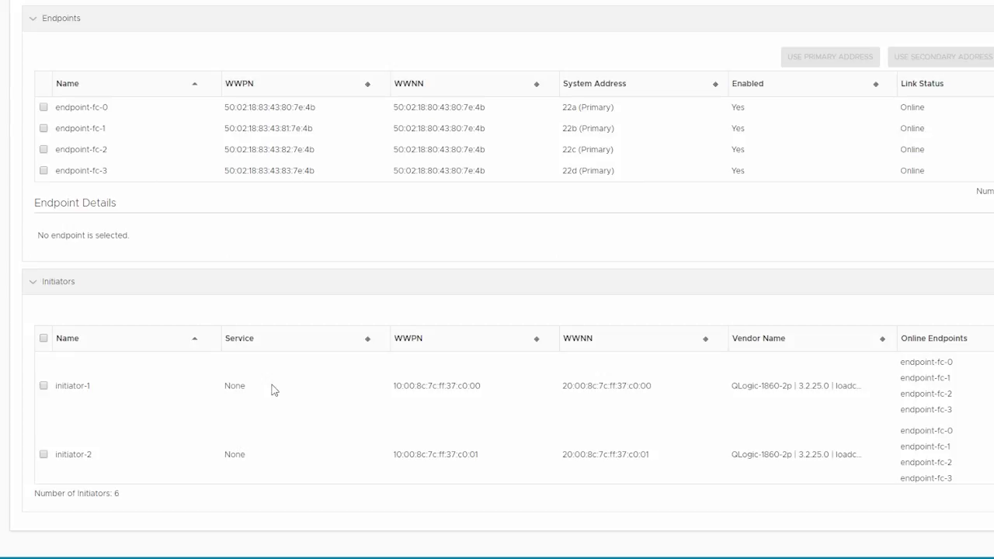
{"action": "scroll", "coordinate": [273, 388], "scroll_direction": "up", "scroll_amount": 1}
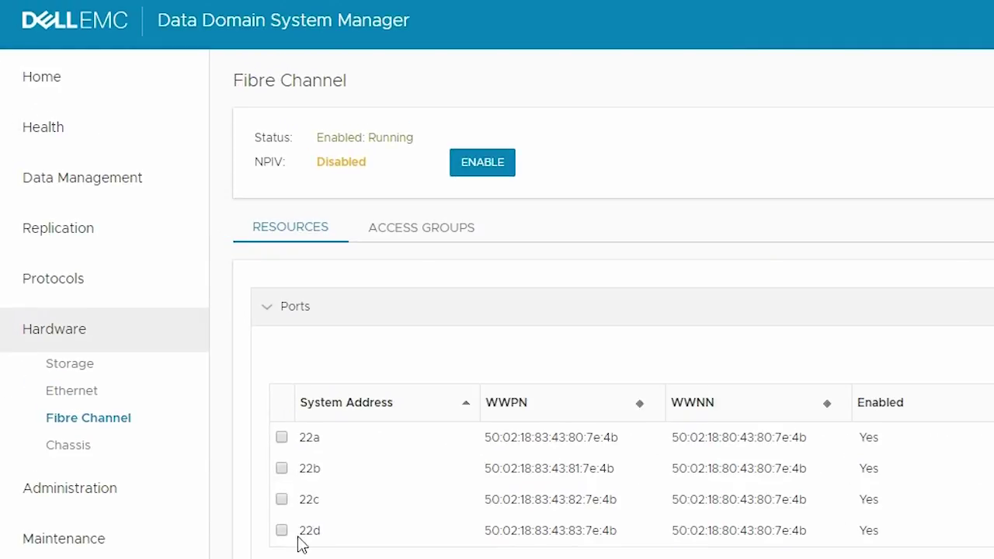
- Confirm DD VTL is enabled and running, and show its empty Libraries list with More Tasks
{"action": "left_click", "coordinate": [65, 277]}
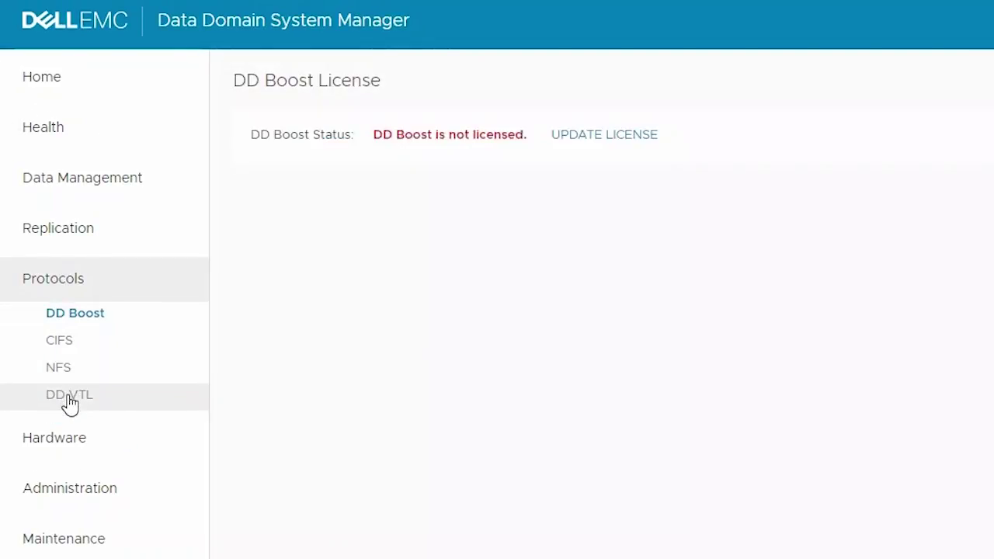
{"action": "left_click", "coordinate": [69, 398]}
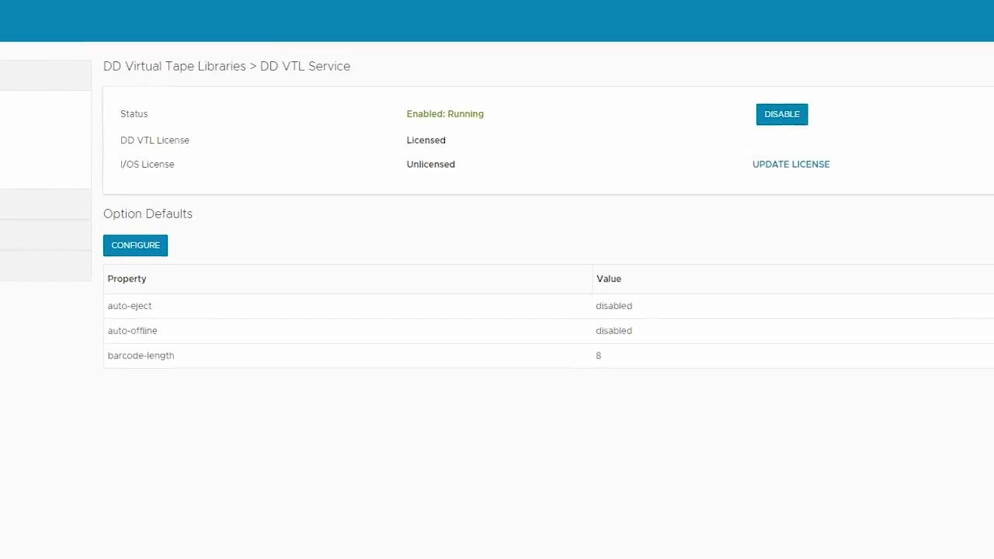
{"action": "left_click_drag", "start_coordinate": [46, 118], "coordinate": [515, 147]}
{"action": "left_click", "coordinate": [441, 171]}
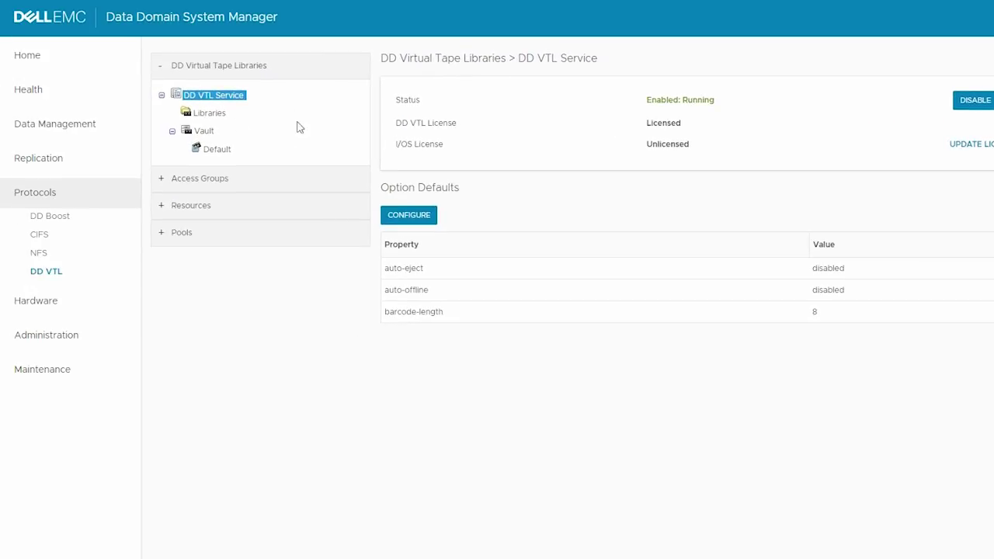
{"action": "left_click", "coordinate": [173, 132]}
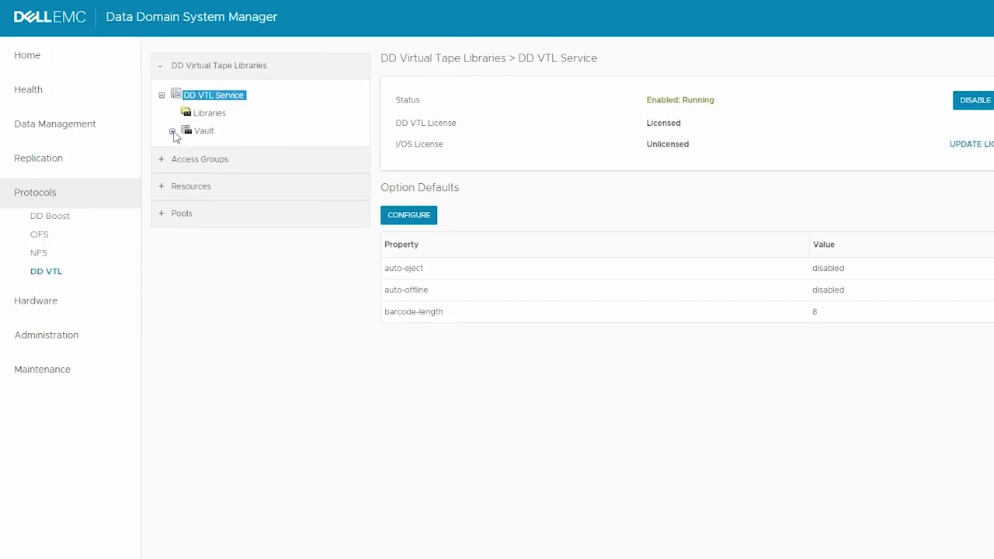
{"action": "left_click", "coordinate": [210, 114]}
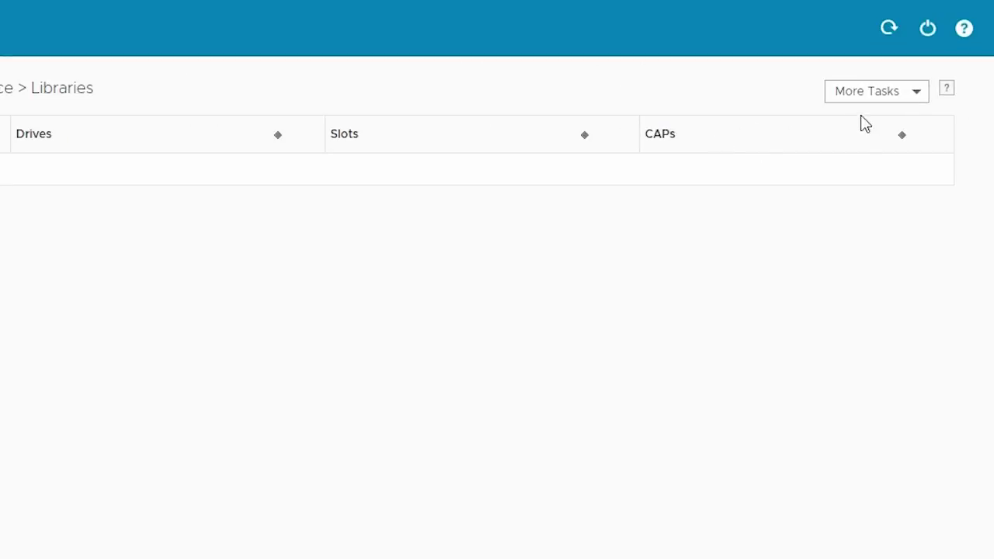
{"action": "left_click", "coordinate": [915, 103]}
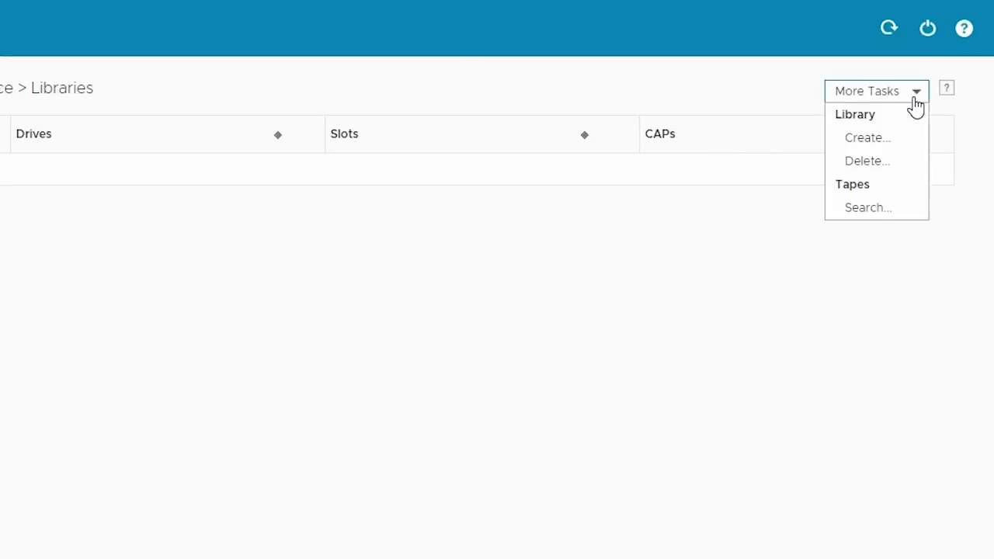
- Create library DemoLib-1 with 10 drives, IBM-LTO-5 drive model and L180 changer
{"action": "left_click", "coordinate": [874, 149]}
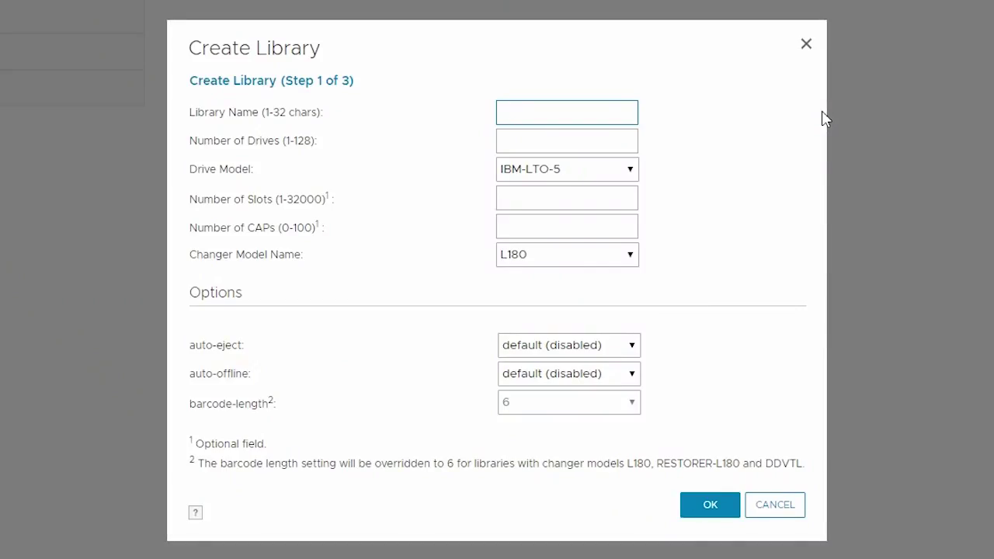
{"action": "type", "text": "DemoLib-1"}
{"action": "left_click", "coordinate": [557, 147]}
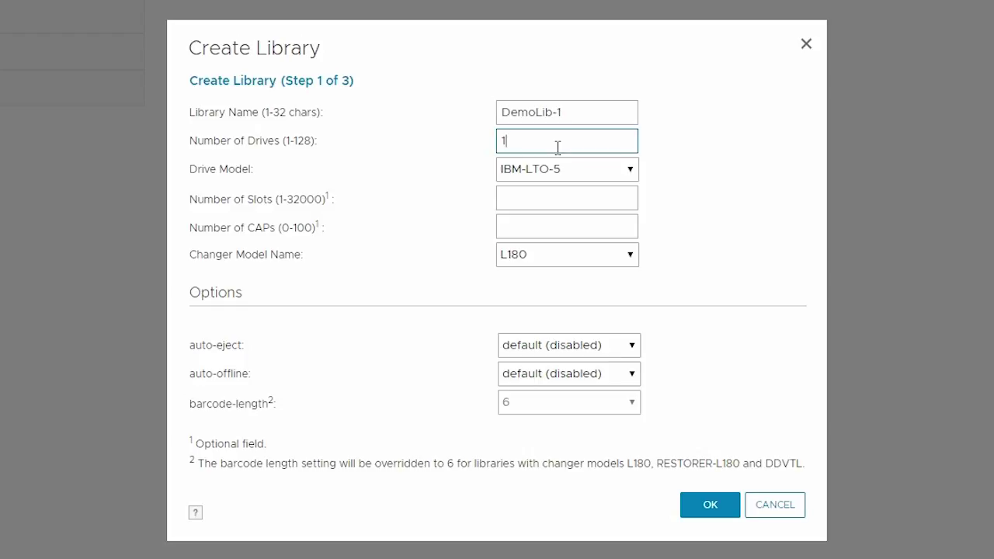
{"action": "left_click", "coordinate": [622, 176]}
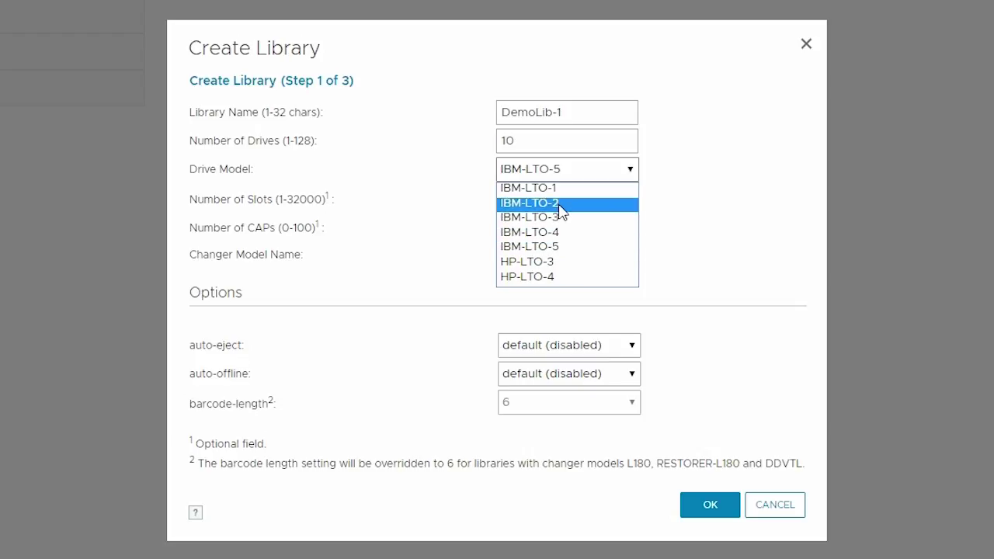
{"action": "left_click", "coordinate": [559, 247]}
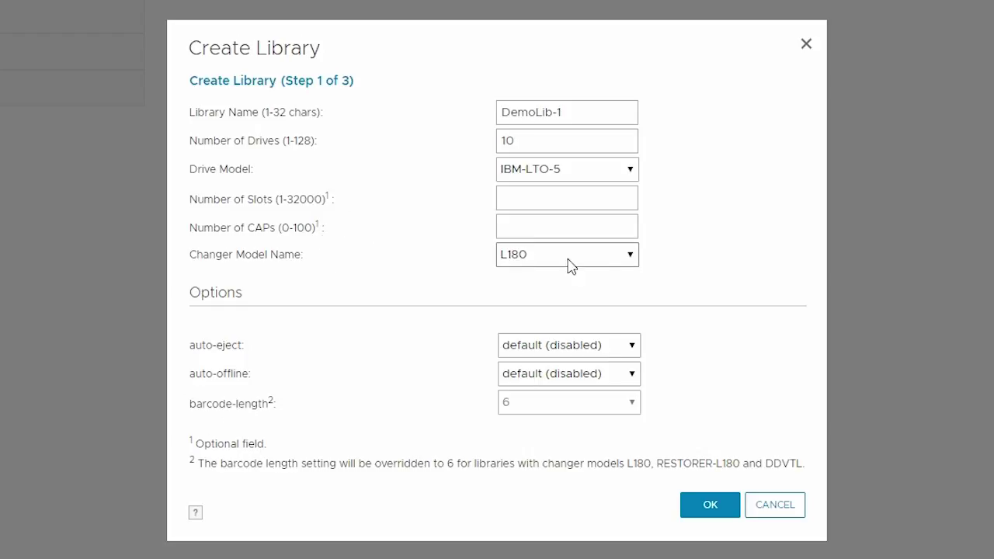
{"action": "left_click", "coordinate": [627, 258]}
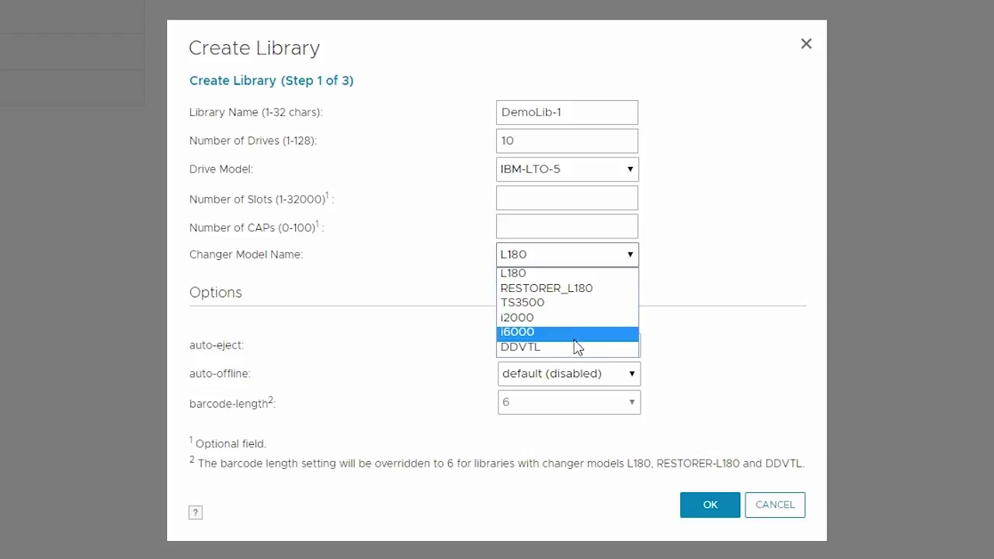
{"action": "left_click", "coordinate": [570, 276]}
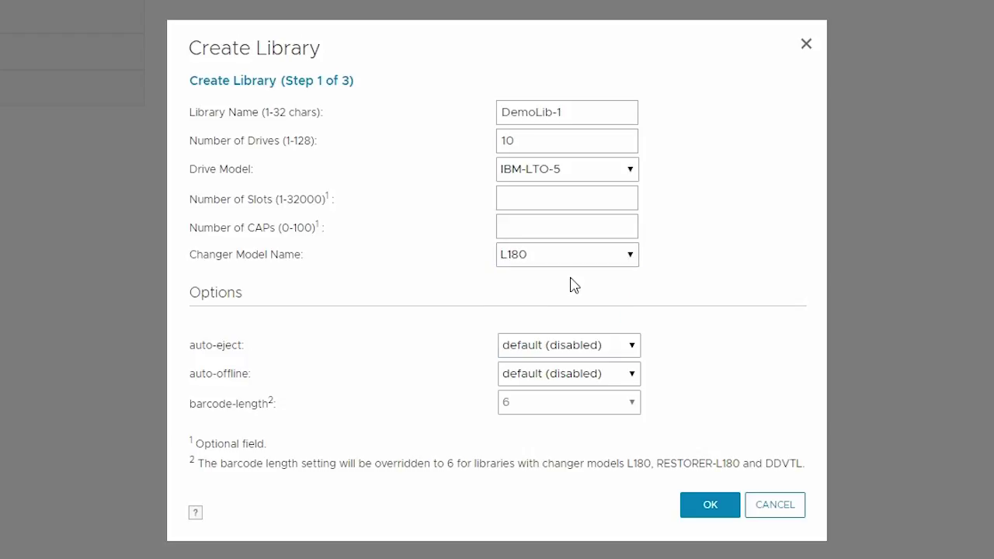
{"action": "left_click", "coordinate": [709, 507]}
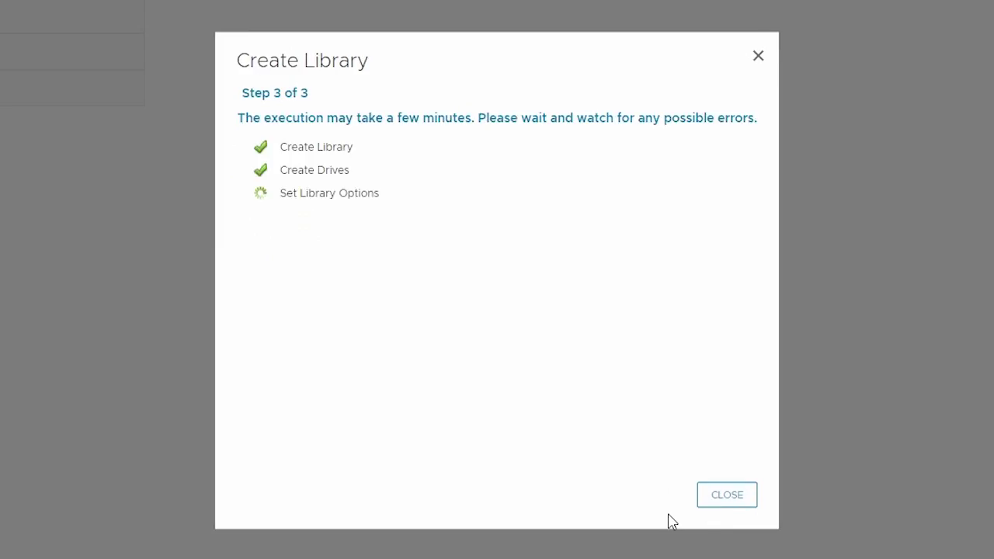
- Dismiss the creation progress and inspect DemoLib-1's changer and its ten drives
{"action": "left_click", "coordinate": [695, 503]}
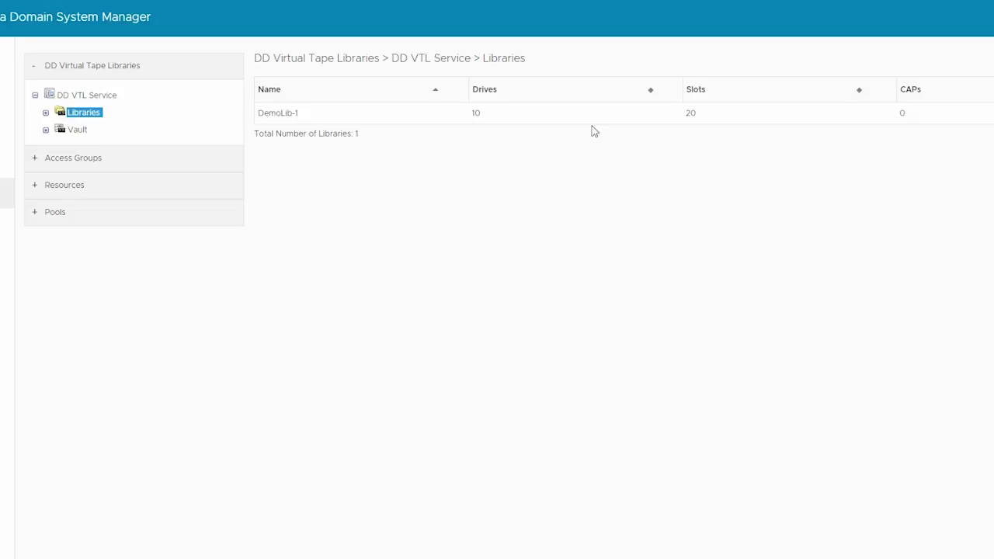
{"action": "left_click", "coordinate": [45, 114]}
{"action": "left_click", "coordinate": [85, 132]}
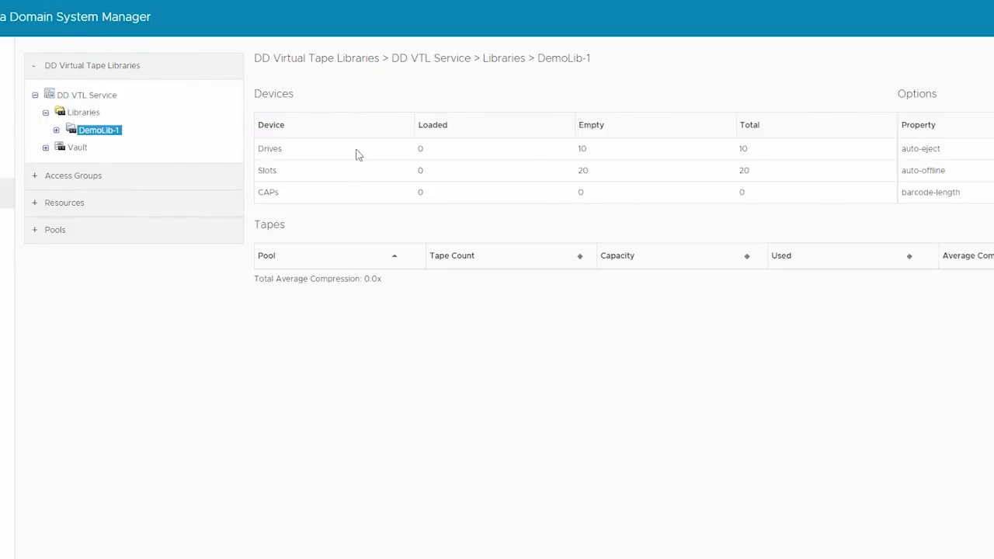
{"action": "left_click", "coordinate": [58, 130]}
{"action": "left_click", "coordinate": [97, 151]}
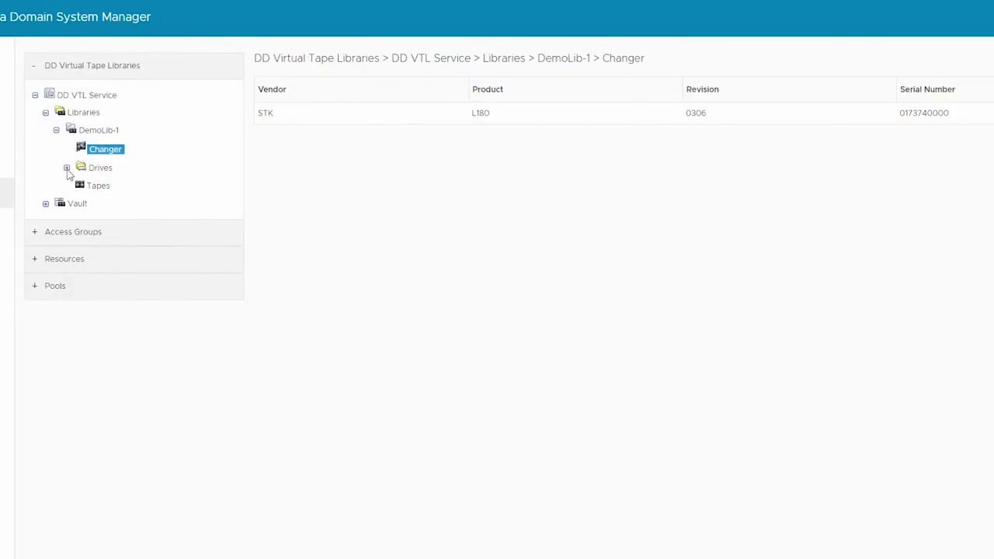
{"action": "left_click", "coordinate": [66, 168]}
{"action": "left_click", "coordinate": [104, 170]}
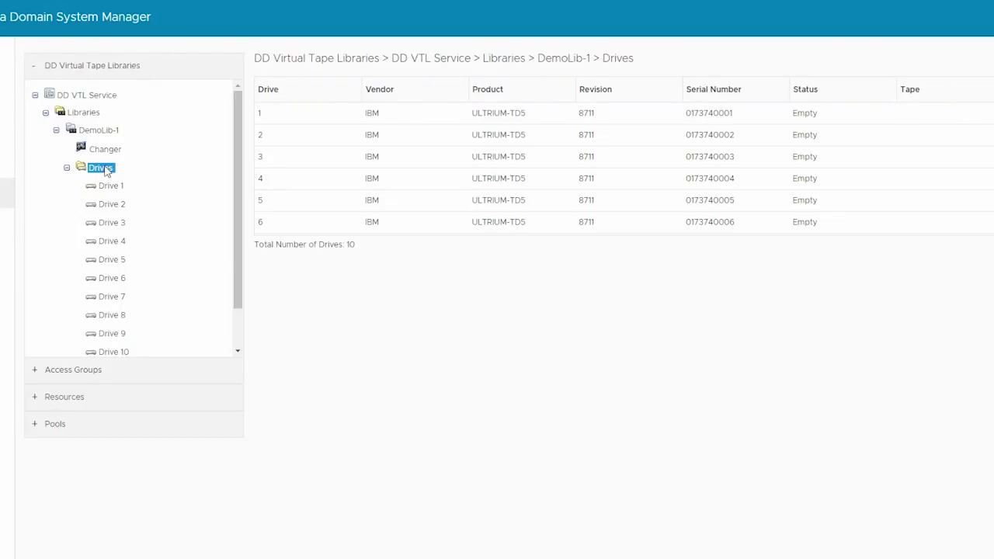
- Review Drive 1 and DemoLib-1's device summary, then show the Access Groups list
{"action": "scroll", "coordinate": [330, 157], "scroll_direction": "down", "scroll_amount": 3}
{"action": "scroll", "coordinate": [330, 158], "scroll_direction": "up", "scroll_amount": 3}
{"action": "left_click", "coordinate": [106, 187]}
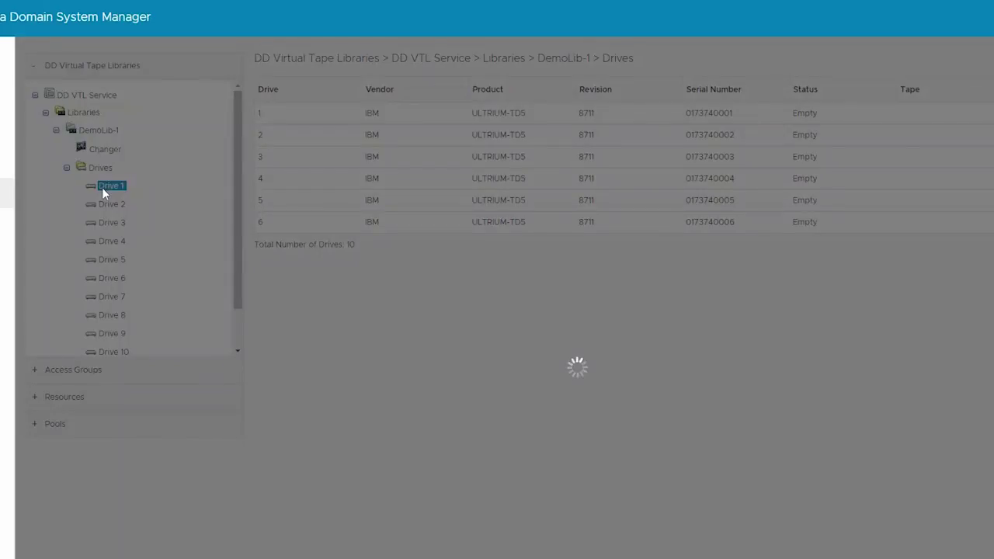
{"action": "left_click", "coordinate": [81, 134]}
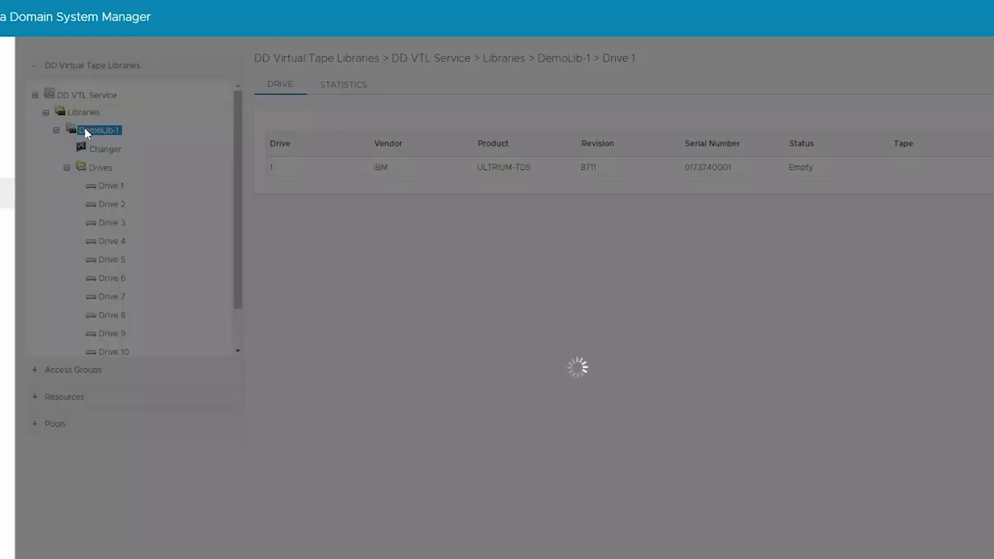
{"action": "left_click", "coordinate": [56, 130]}
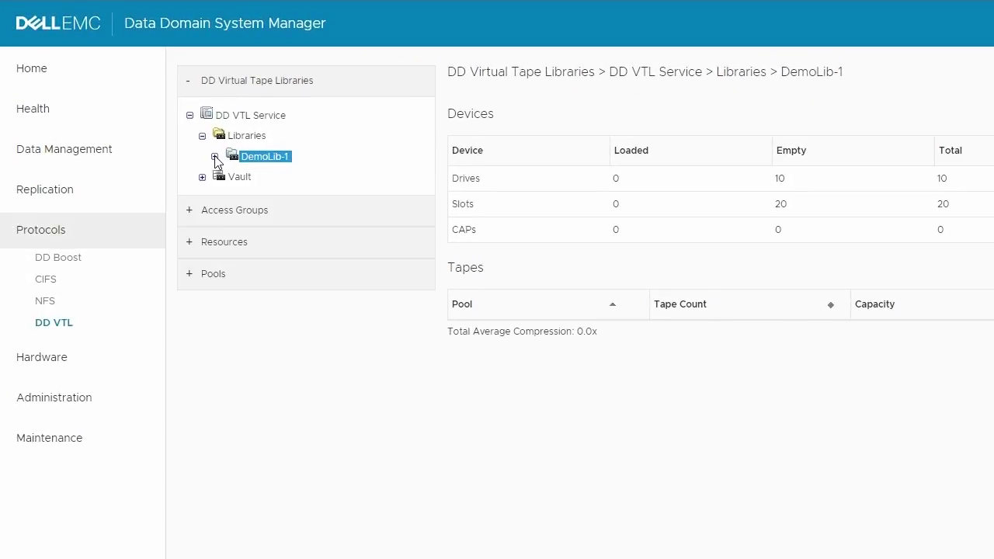
{"action": "left_click", "coordinate": [192, 217]}
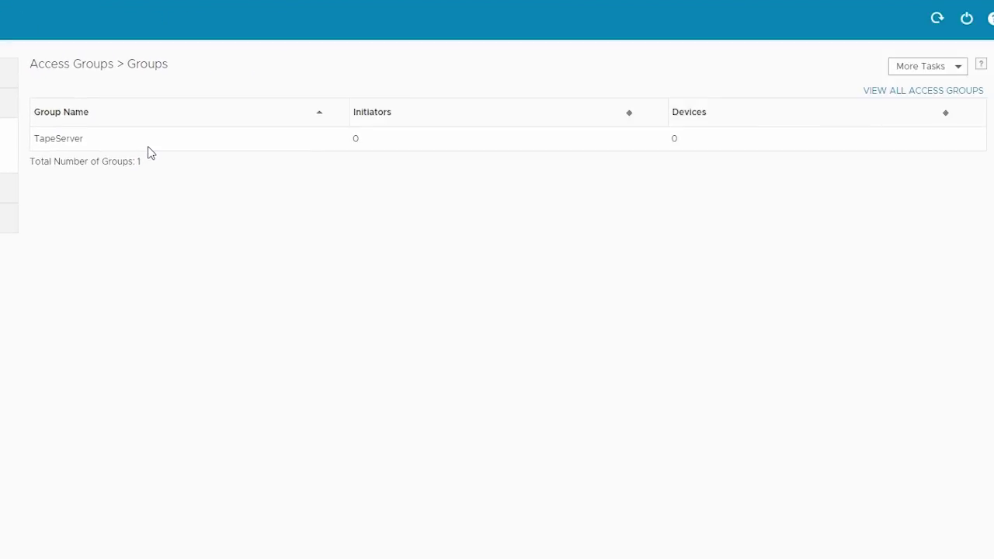
- Start access group DemoGroup-1 with initiator-1 checked and advance to the devices page
{"action": "left_click", "coordinate": [959, 70]}
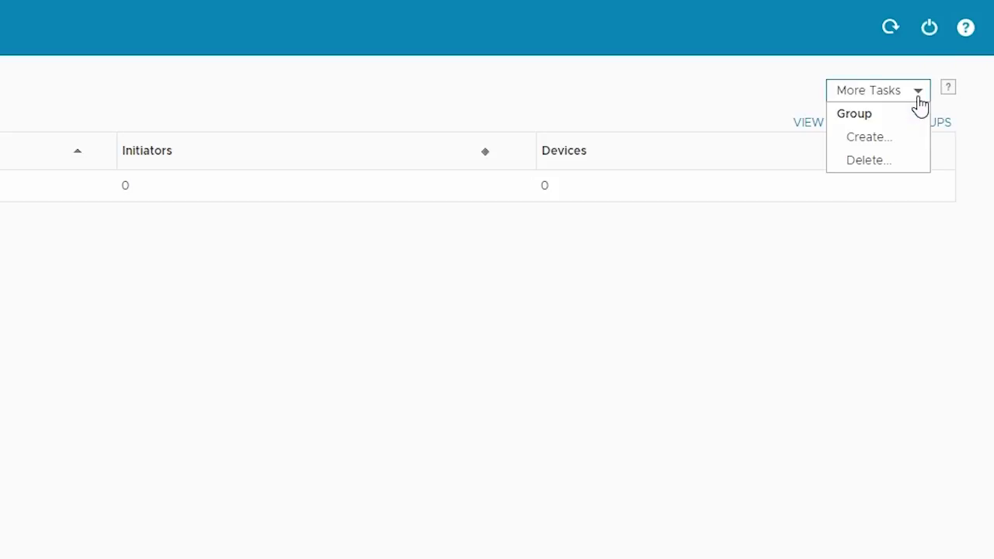
{"action": "left_click", "coordinate": [887, 140]}
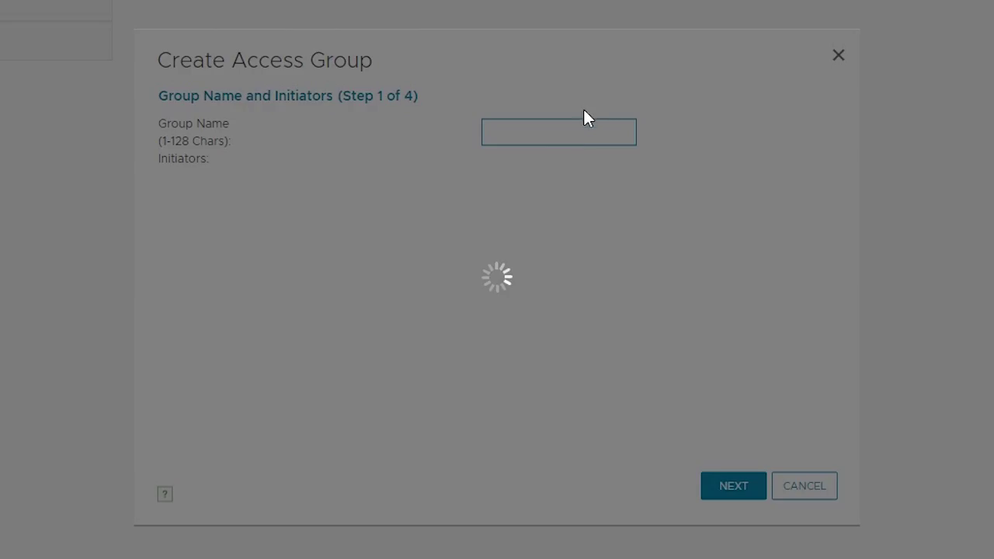
{"action": "type", "text": "DemoGroup-1"}
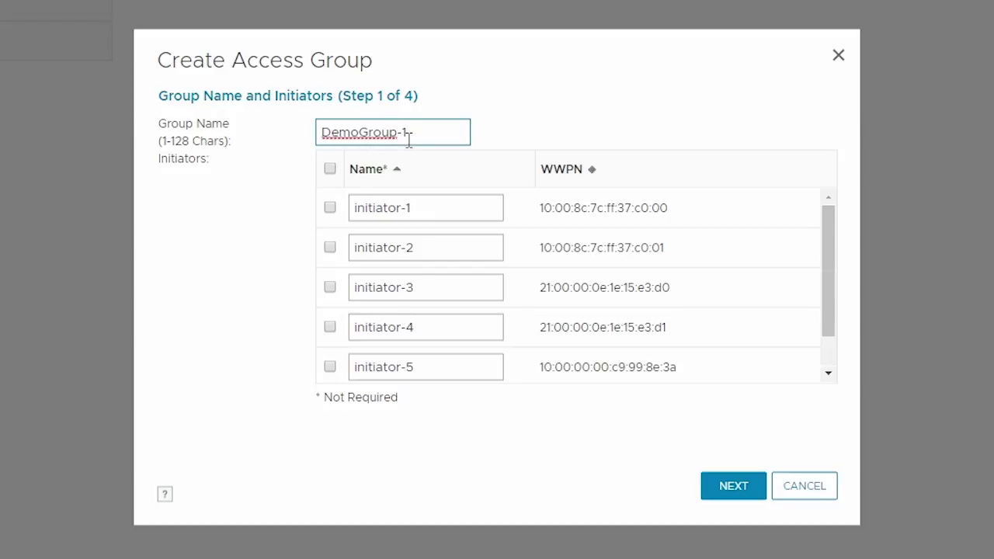
{"action": "left_click", "coordinate": [333, 211]}
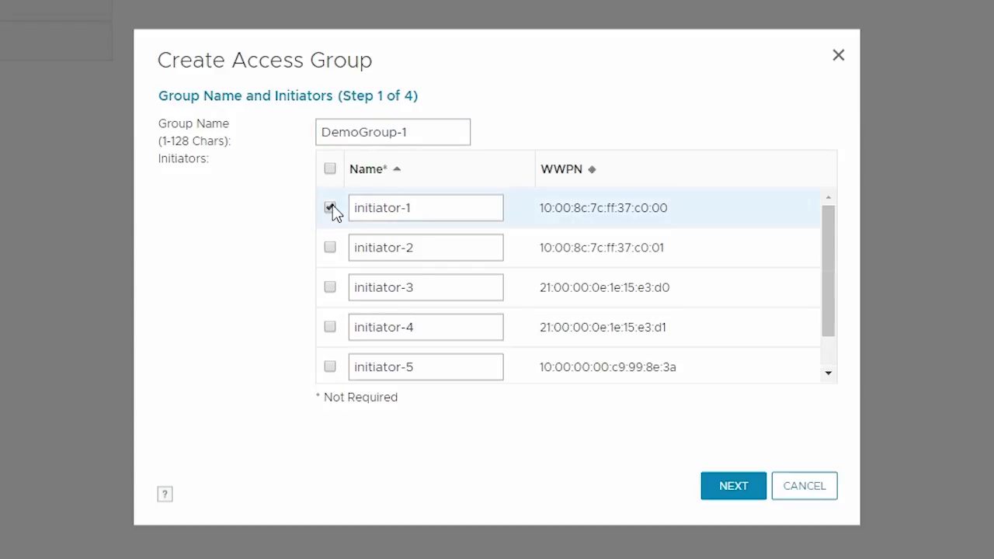
{"action": "left_click_drag", "start_coordinate": [828, 317], "coordinate": [818, 264]}
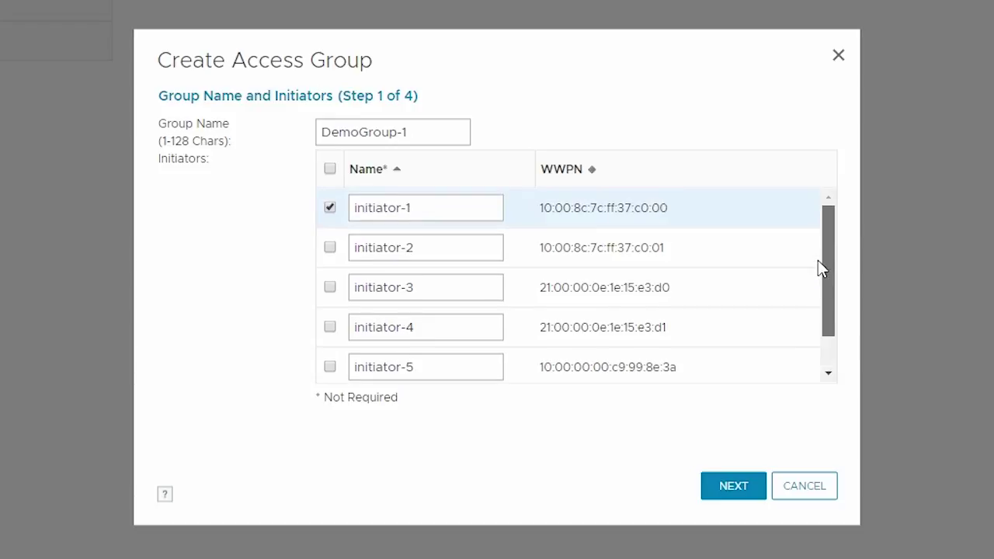
{"action": "left_click", "coordinate": [734, 487]}
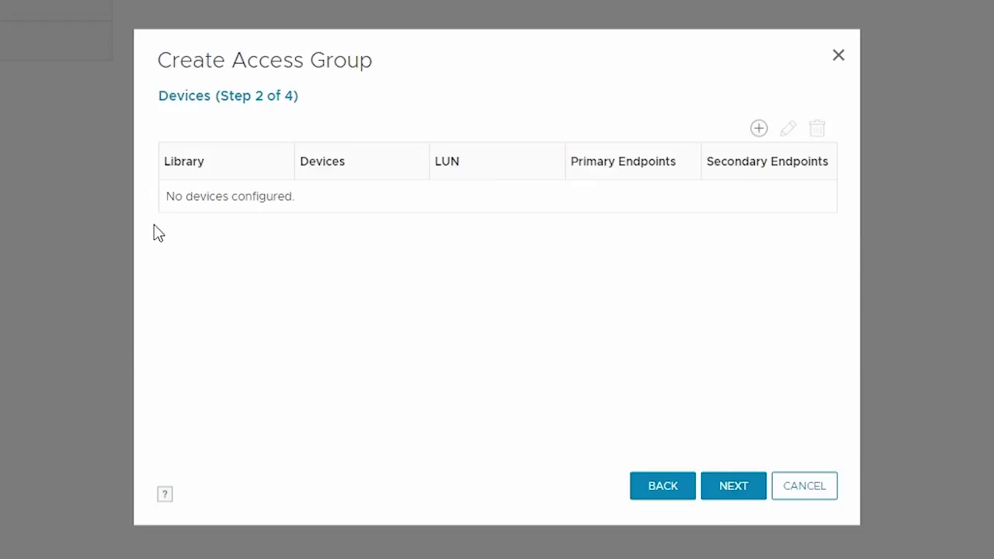
- Add DemoLib-1's changer and drives 1–10, keeping All for primary and secondary endpoints
{"action": "left_click", "coordinate": [756, 131]}
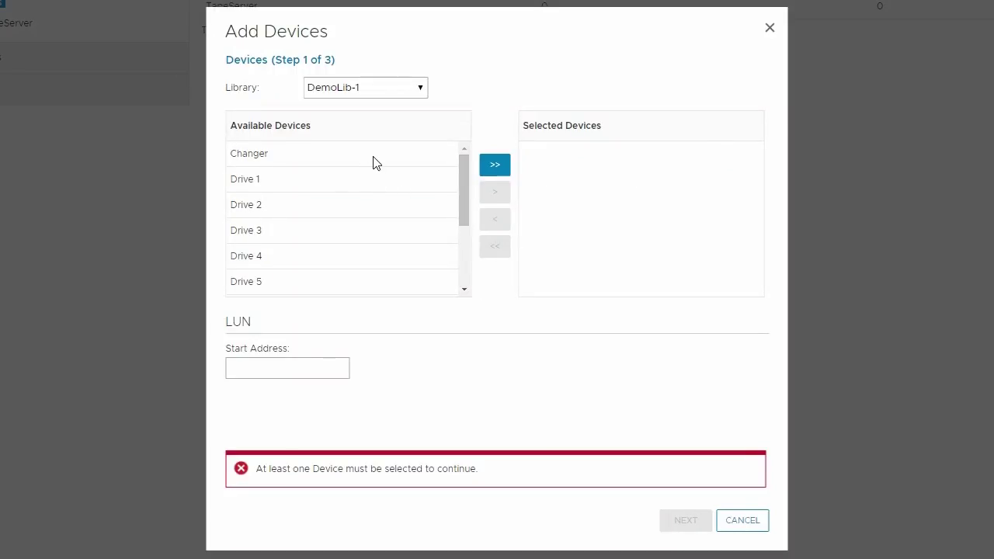
{"action": "left_click", "coordinate": [494, 165]}
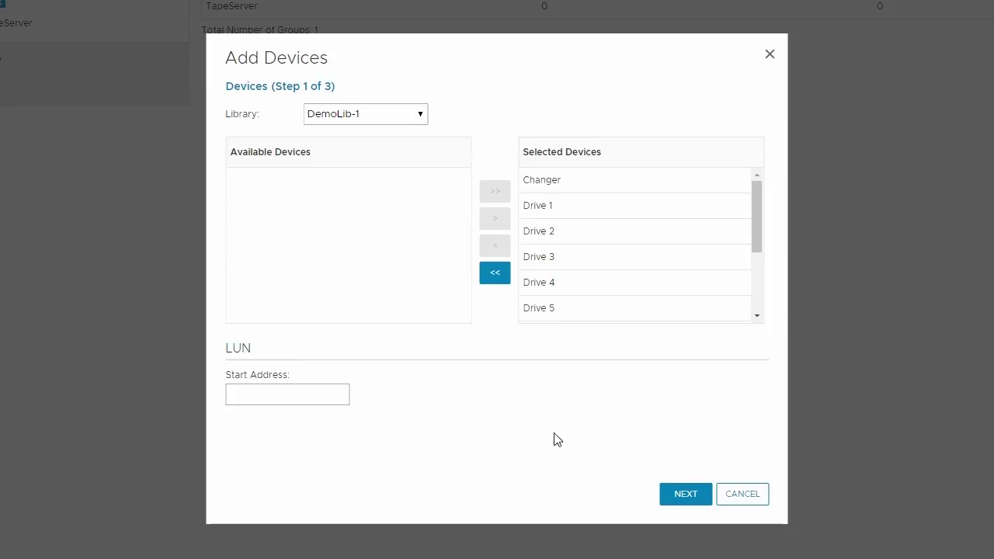
{"action": "left_click", "coordinate": [687, 496]}
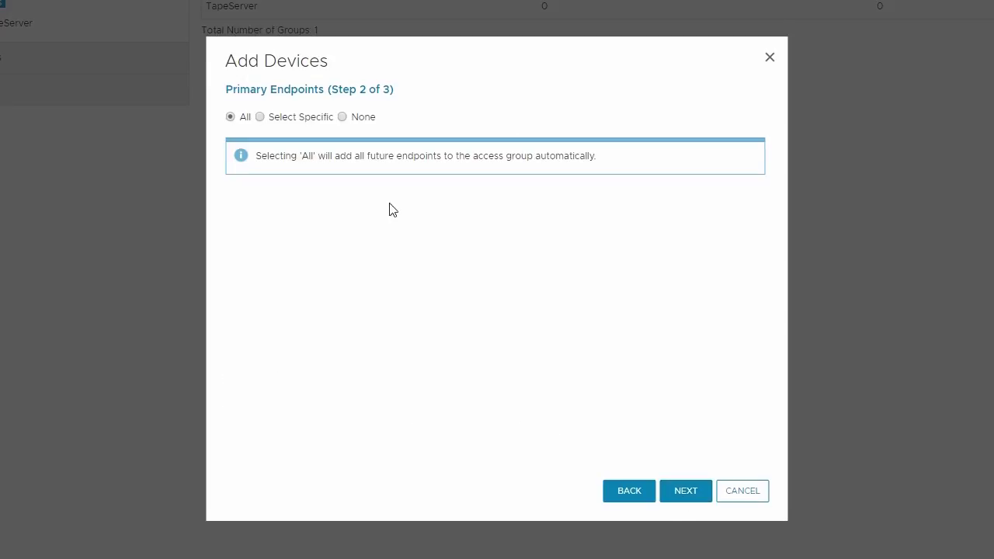
{"action": "left_click", "coordinate": [261, 118]}
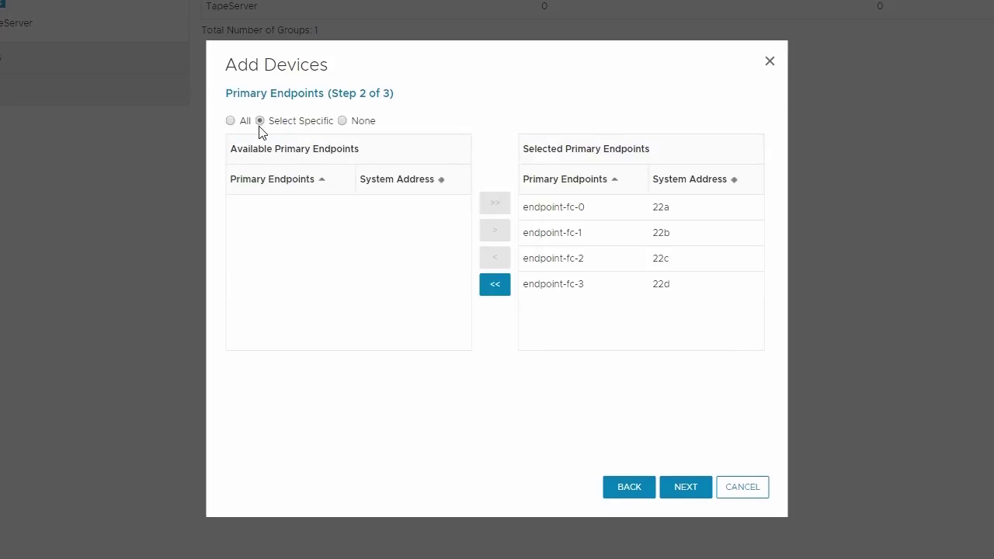
{"action": "left_click", "coordinate": [230, 117]}
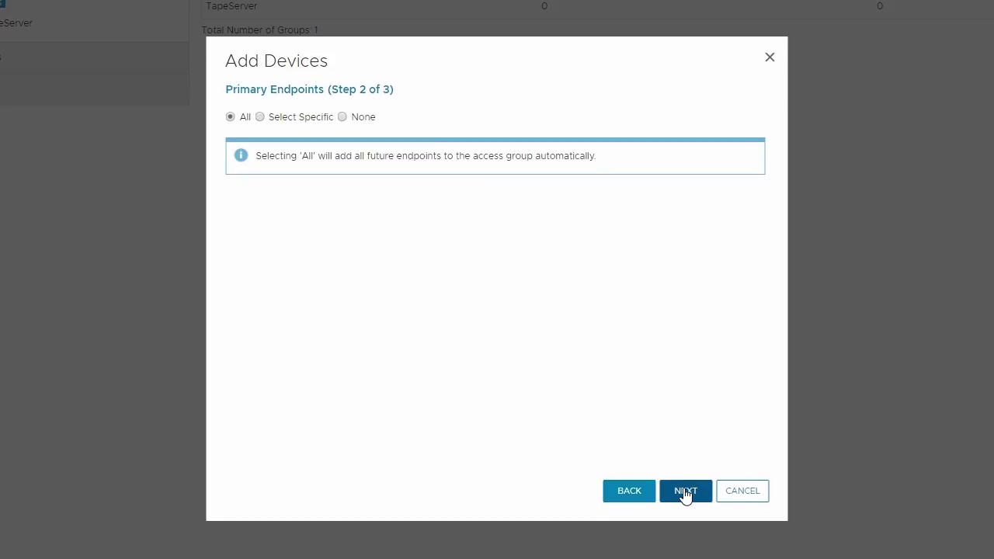
{"action": "left_click", "coordinate": [685, 496]}
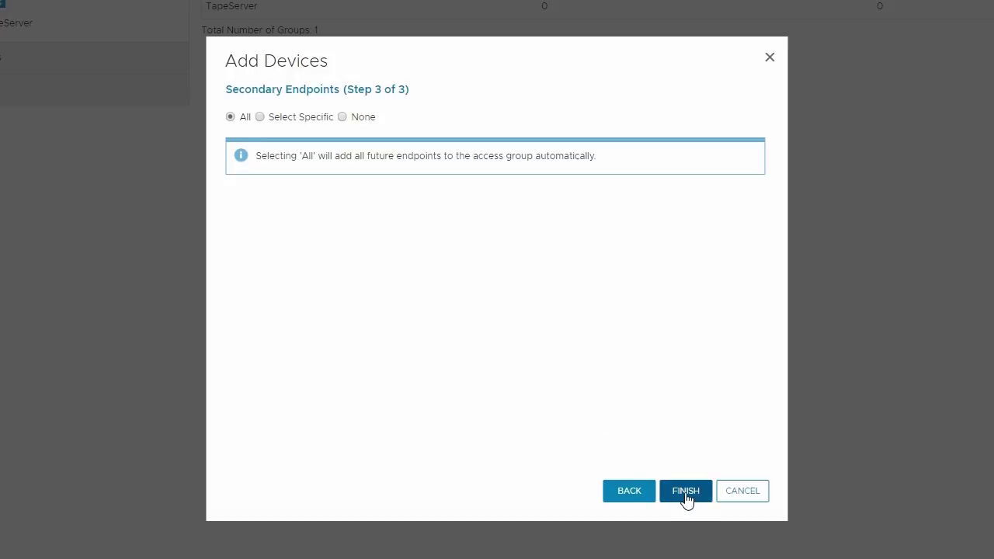
{"action": "left_click", "coordinate": [685, 492]}
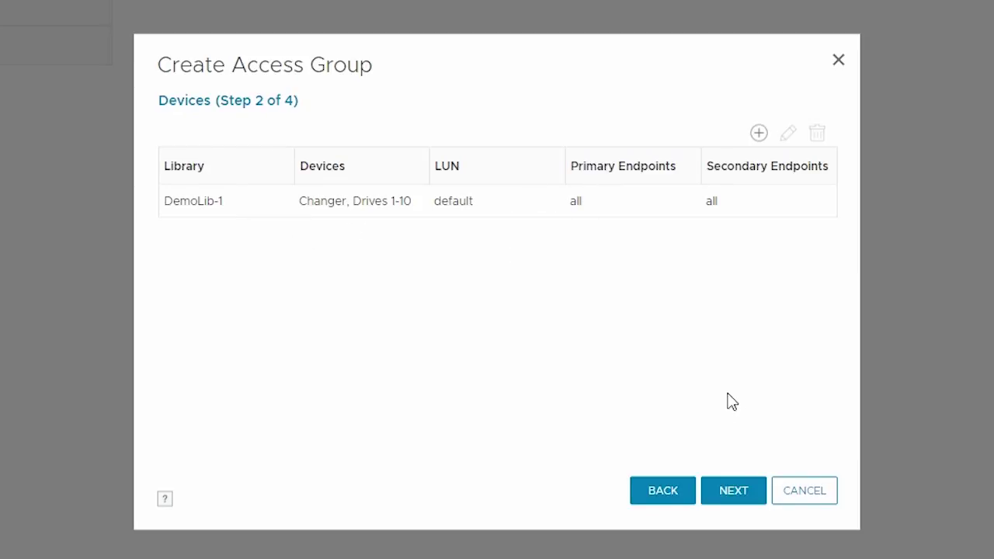
- Complete the DemoGroup-1 wizard through its summary and close it
{"action": "left_click", "coordinate": [735, 502]}
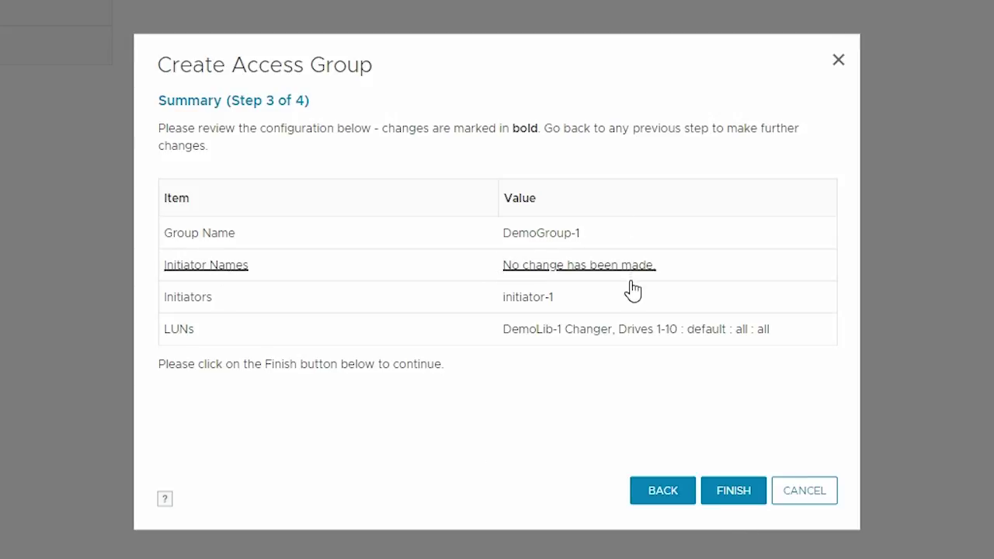
{"action": "left_click", "coordinate": [730, 491]}
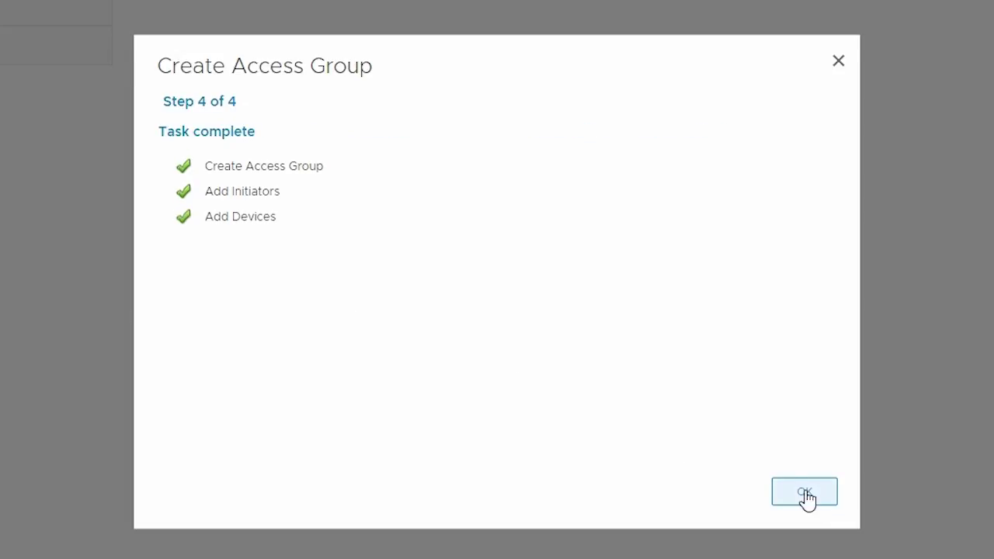
{"action": "left_click", "coordinate": [805, 496]}
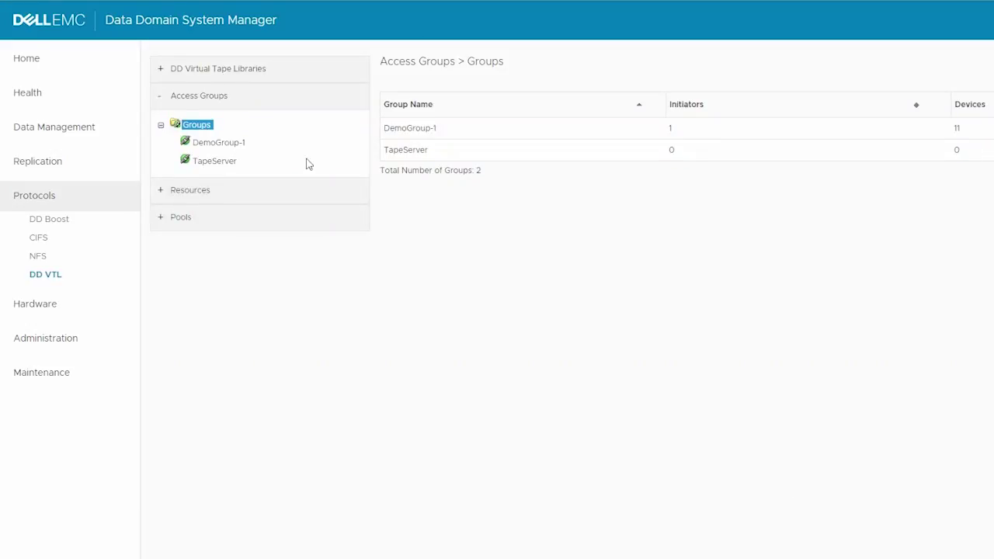
- Check DemoGroup-1's 11 LUNs, then bring up the Pools list
{"action": "left_click", "coordinate": [227, 146]}
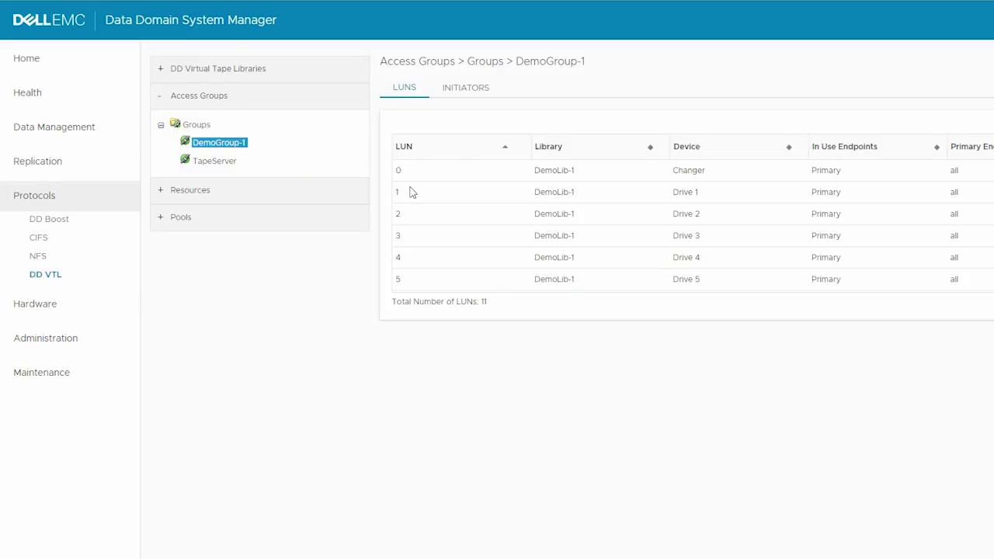
{"action": "scroll", "coordinate": [563, 253], "scroll_direction": "down", "scroll_amount": 3}
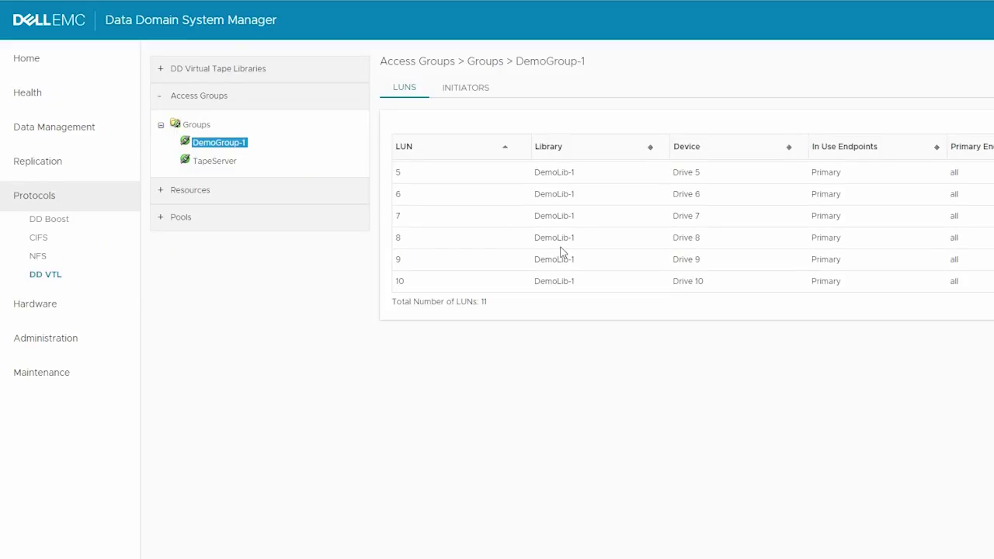
{"action": "scroll", "coordinate": [563, 252], "scroll_direction": "up", "scroll_amount": 3}
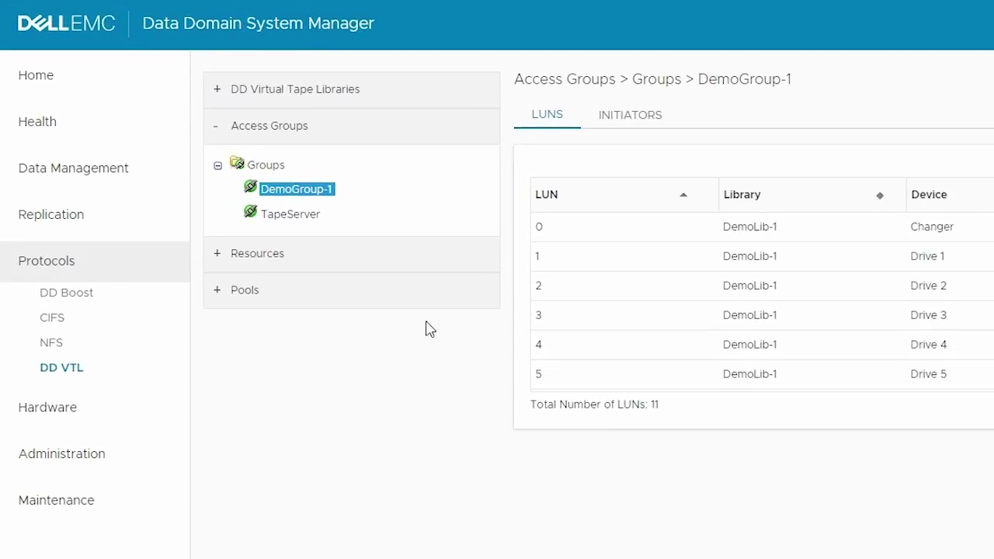
{"action": "left_click", "coordinate": [160, 220]}
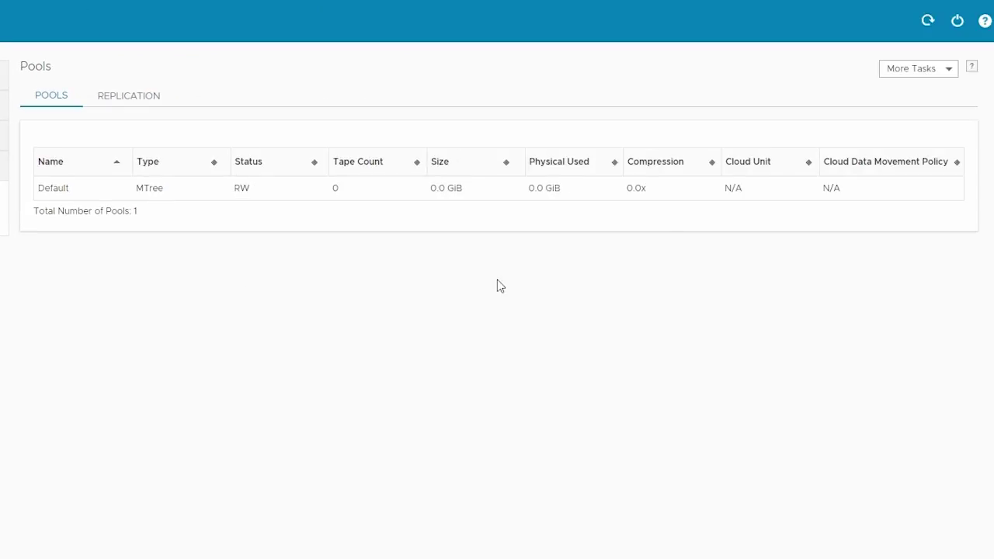
- Create pool DemoPool-1 via More Tasks > Pool Create and dismiss the confirmation
{"action": "left_click", "coordinate": [938, 78]}
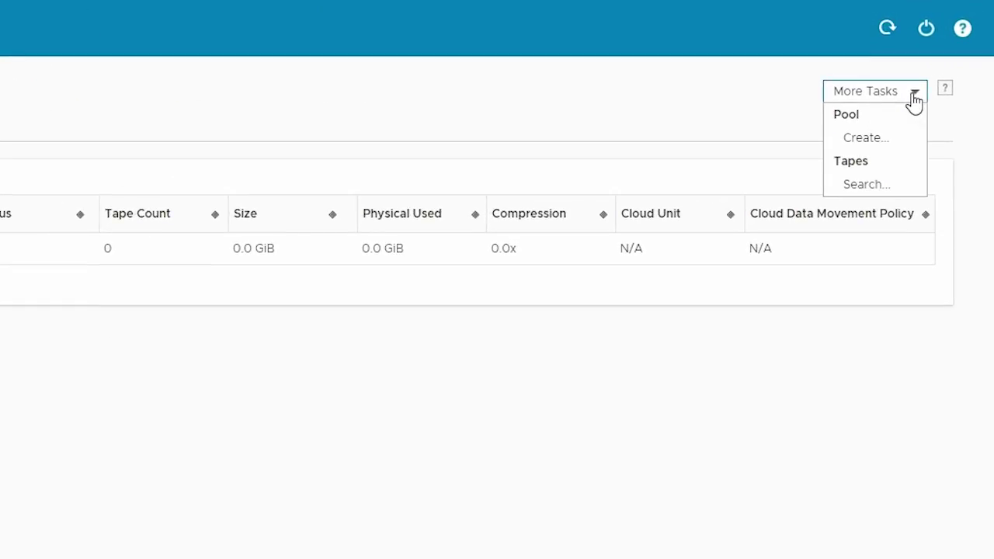
{"action": "left_click", "coordinate": [894, 138]}
{"action": "type", "text": "DemoPool-1"}
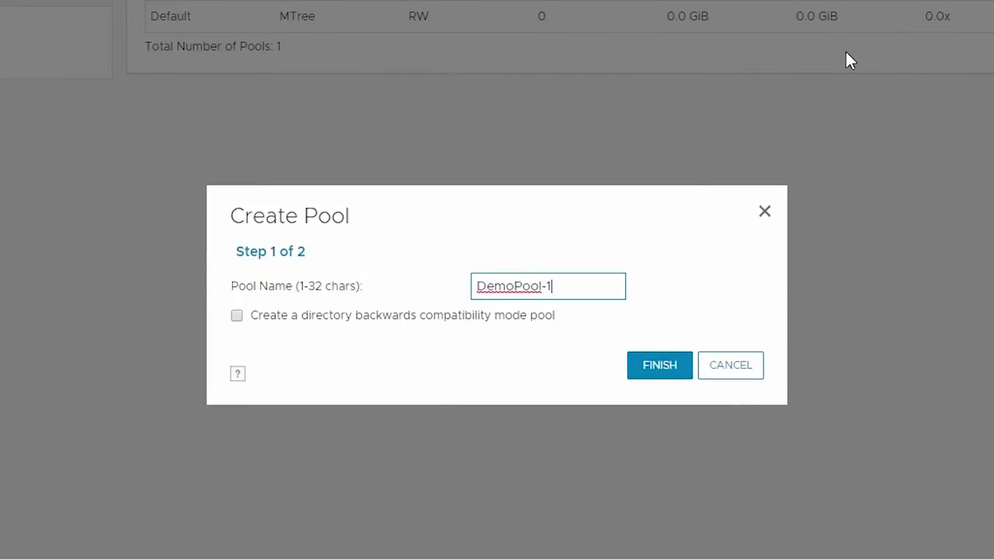
{"action": "left_click", "coordinate": [655, 376]}
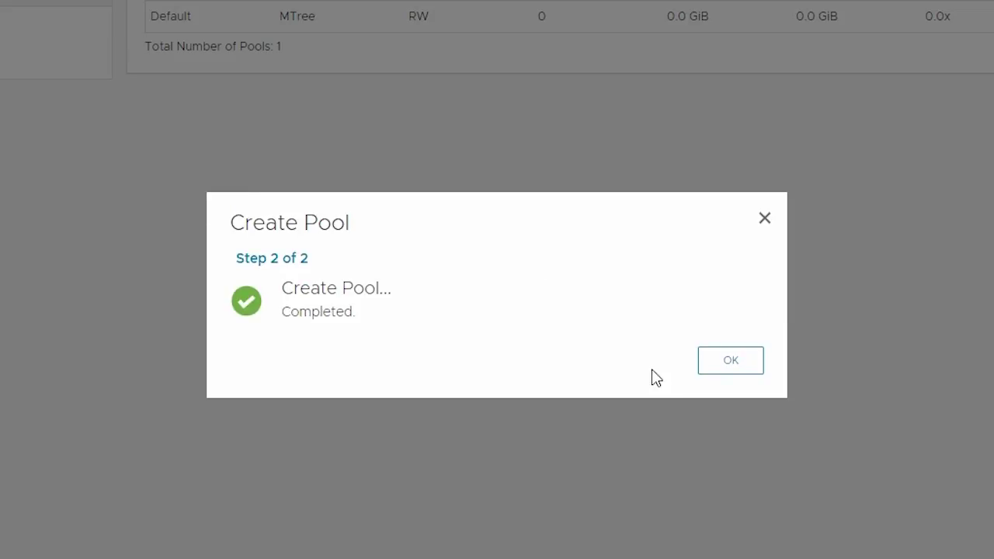
{"action": "left_click", "coordinate": [729, 364]}
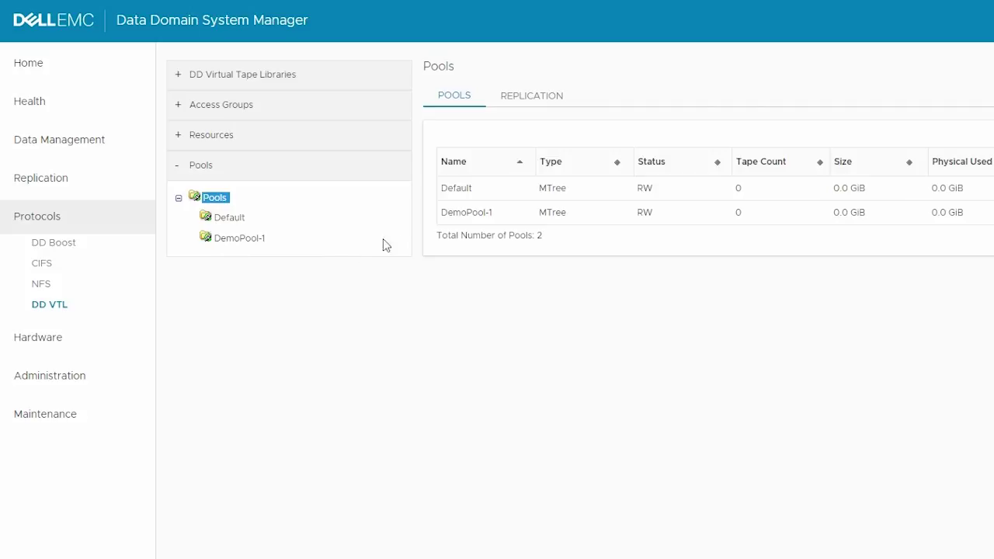
- Start creating tapes from DemoPool-1's Tape tab, keeping DemoPool-1 as the target pool
{"action": "left_click", "coordinate": [238, 242]}
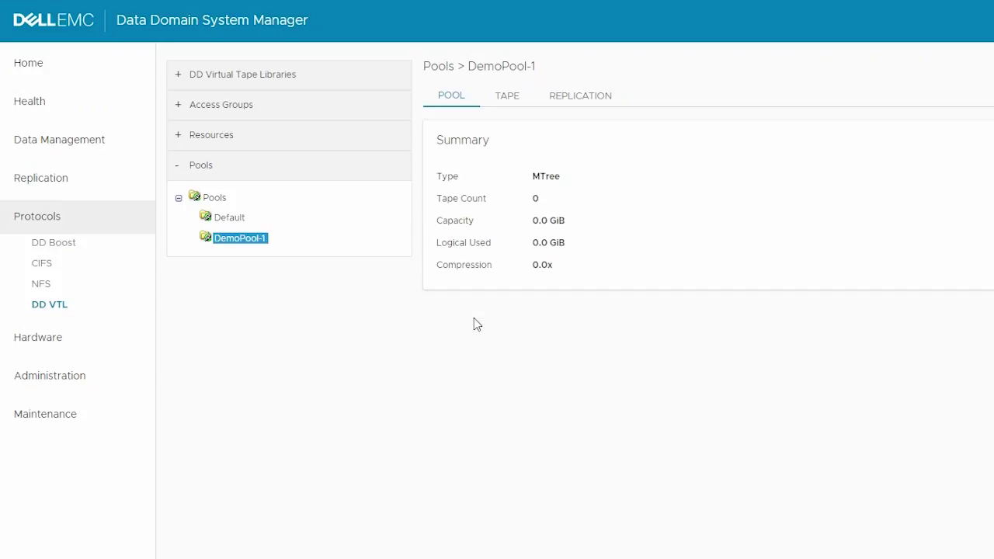
{"action": "left_click", "coordinate": [509, 101]}
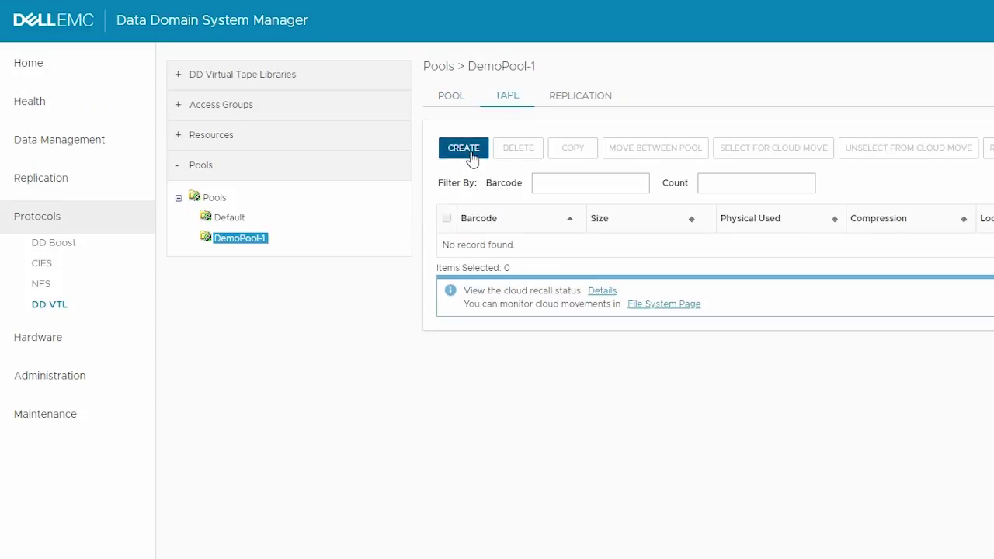
{"action": "left_click", "coordinate": [472, 154]}
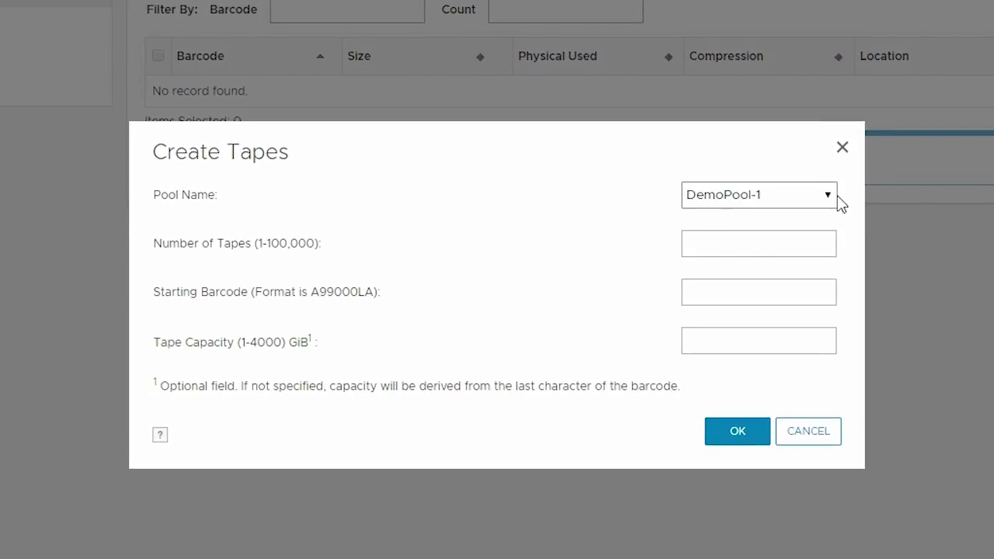
{"action": "left_click", "coordinate": [829, 198]}
{"action": "left_click", "coordinate": [829, 200]}
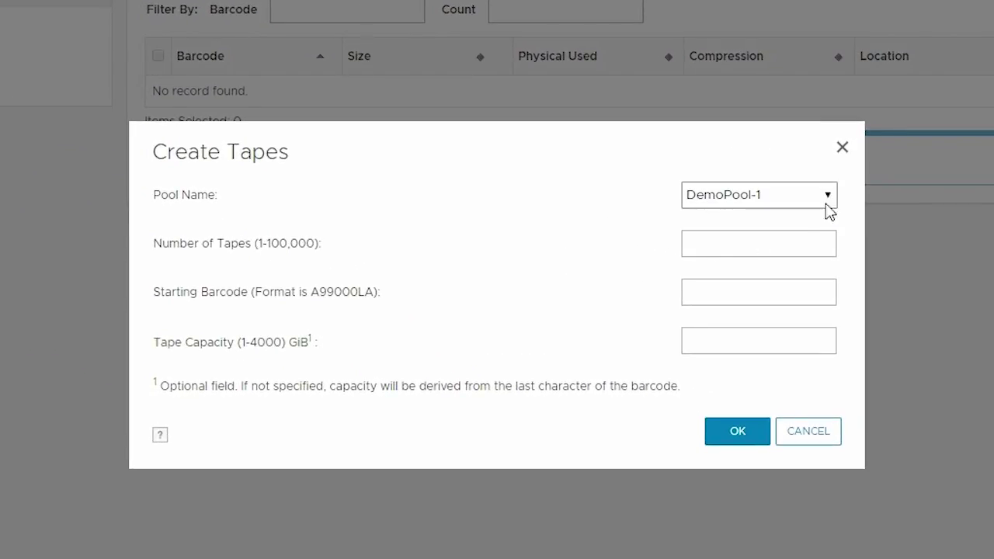
- Create 10 tapes from barcode A10000L5 at 400 GiB each, then close the report
{"action": "left_click", "coordinate": [788, 255]}
{"action": "type", "text": "10"}
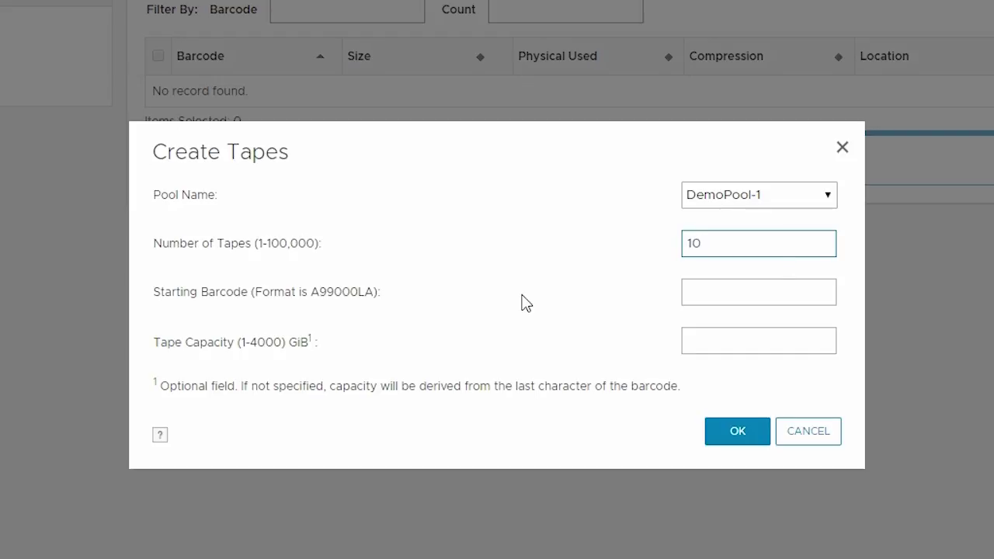
{"action": "left_click", "coordinate": [745, 305]}
{"action": "type", "text": "A10000L5"}
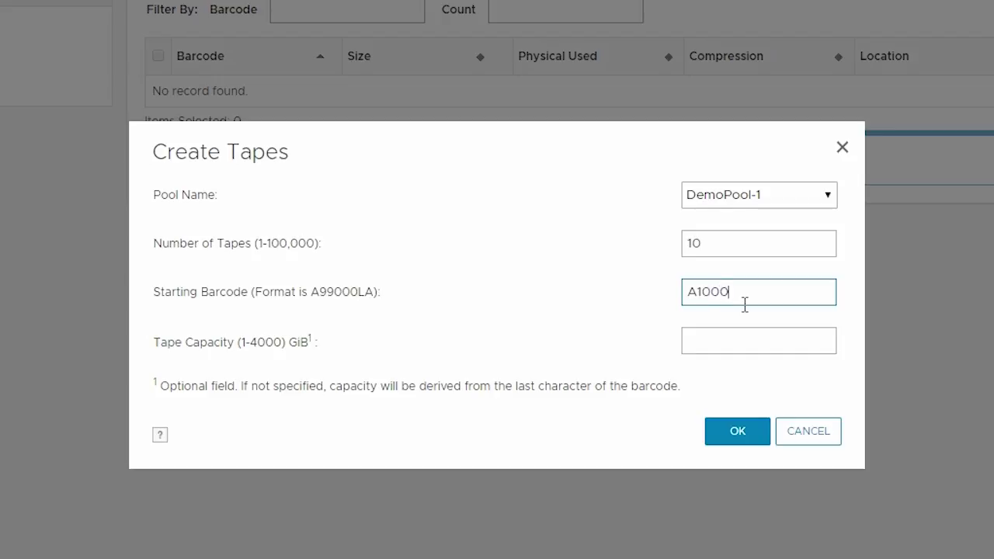
{"action": "left_click", "coordinate": [737, 341]}
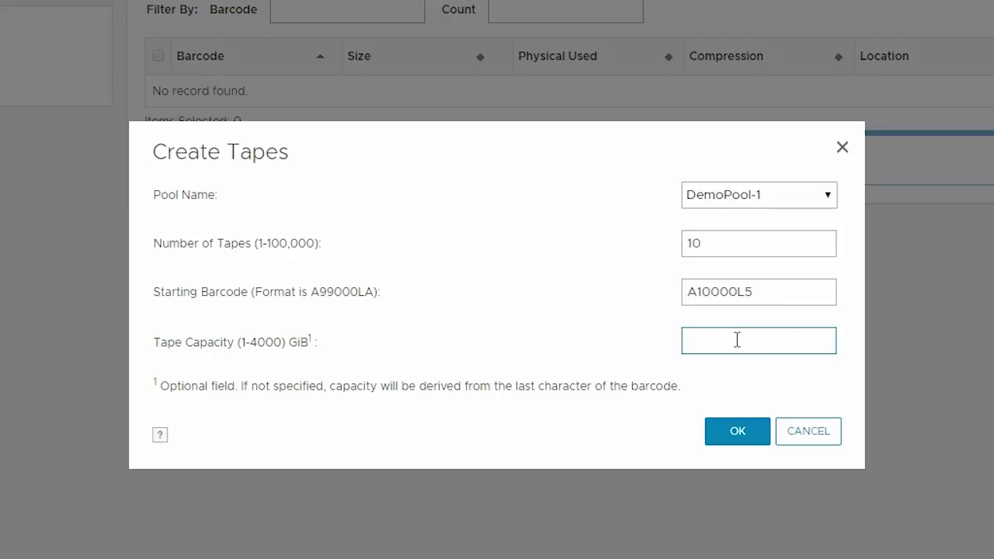
{"action": "type", "text": "400"}
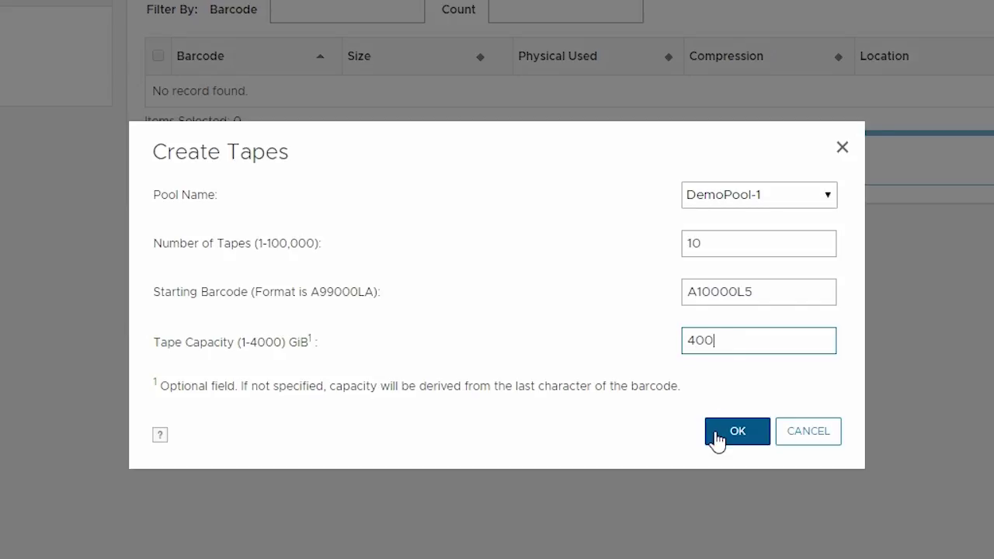
{"action": "left_click", "coordinate": [714, 432]}
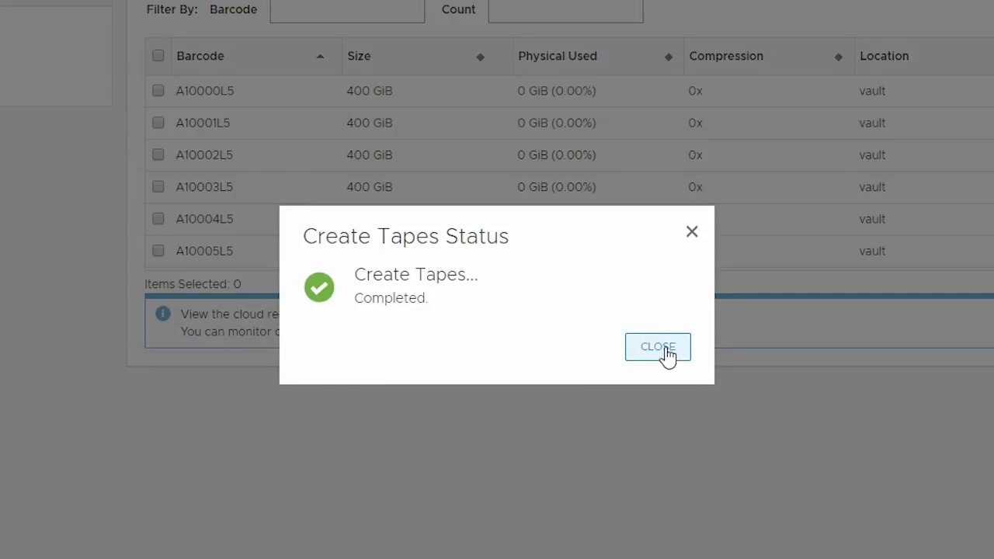
{"action": "left_click", "coordinate": [665, 354]}
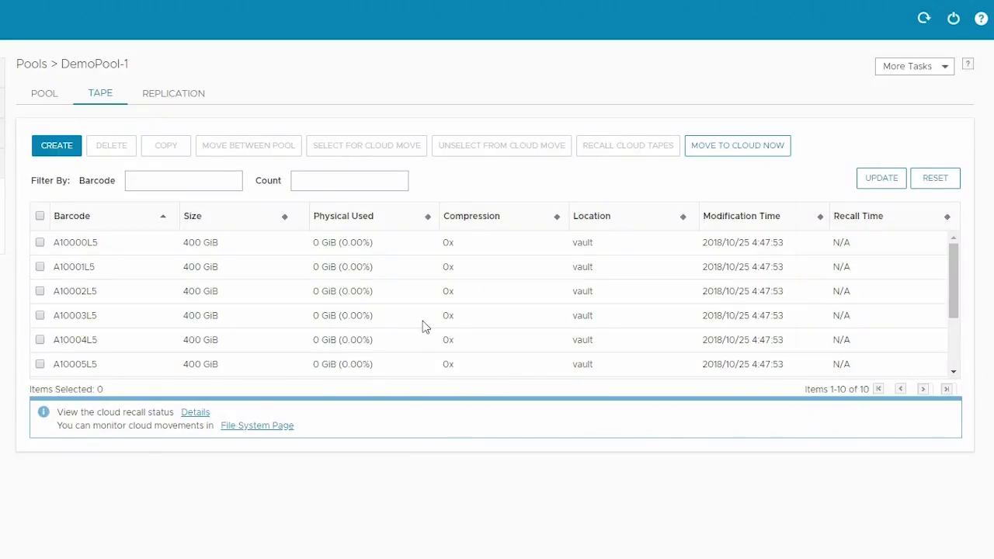
- Select library DemoLib-1 under DD Virtual Tape Libraries and start Tapes > Import from More Tasks
{"action": "scroll", "coordinate": [424, 326], "scroll_direction": "down", "scroll_amount": 3}
{"action": "scroll", "coordinate": [424, 327], "scroll_direction": "up", "scroll_amount": 3}
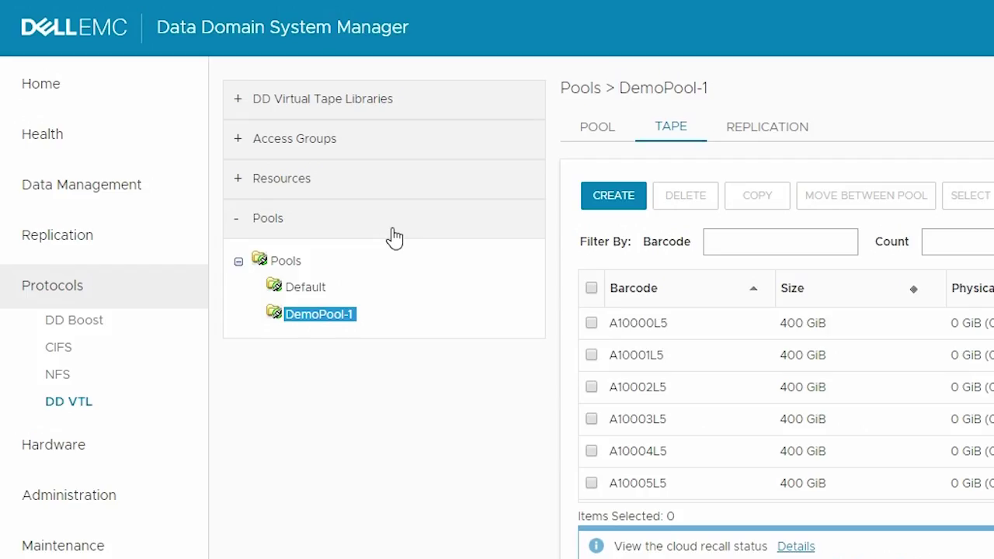
{"action": "left_click", "coordinate": [240, 100]}
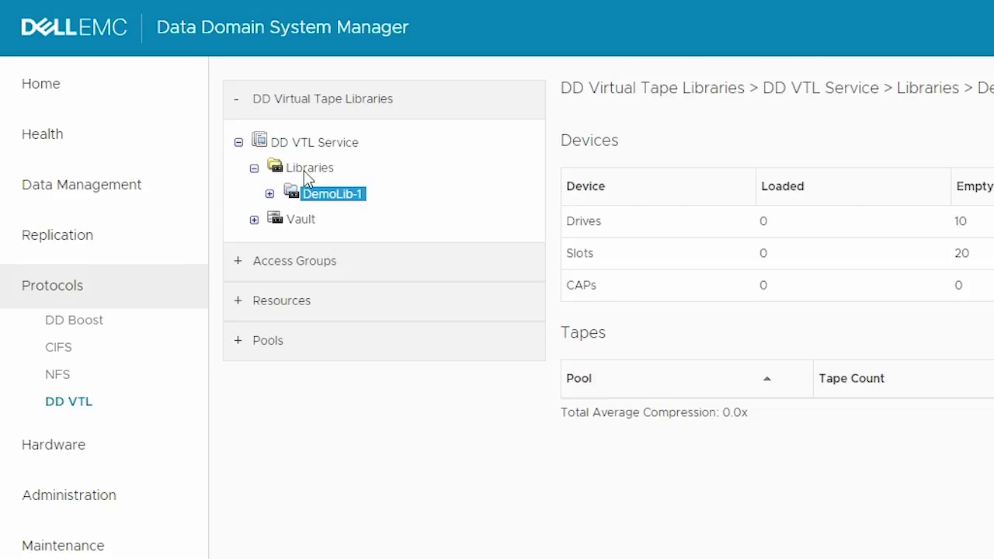
{"action": "left_click", "coordinate": [270, 194]}
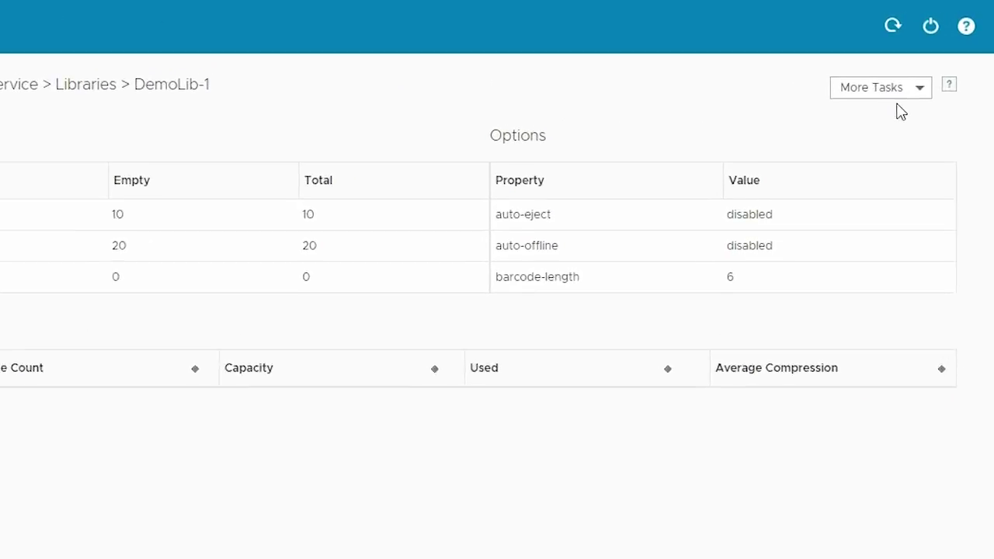
{"action": "left_click", "coordinate": [901, 92]}
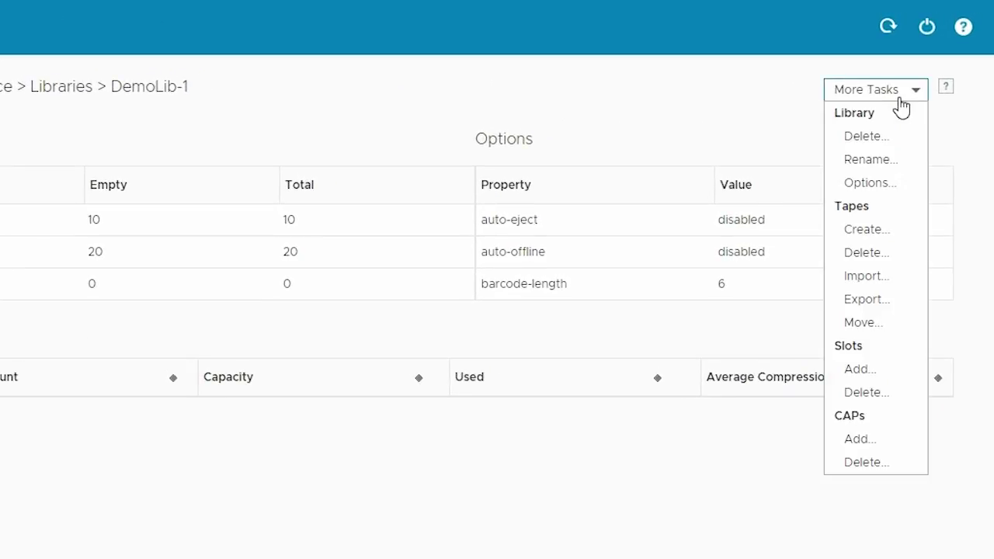
{"action": "left_click", "coordinate": [862, 278]}
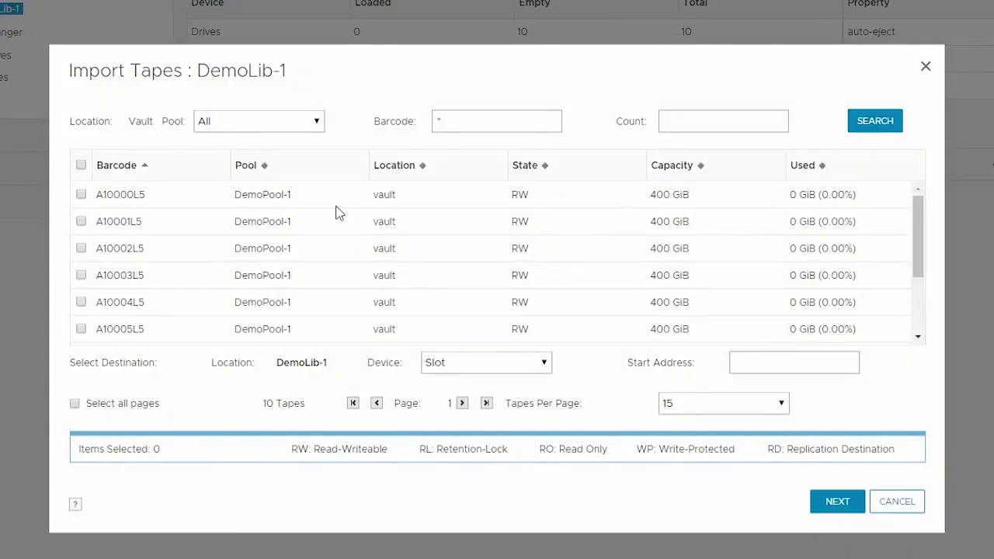
- Filter to pool DemoPool-1, select all ten tapes, and target Slot devices from start address 1
{"action": "left_click", "coordinate": [313, 126]}
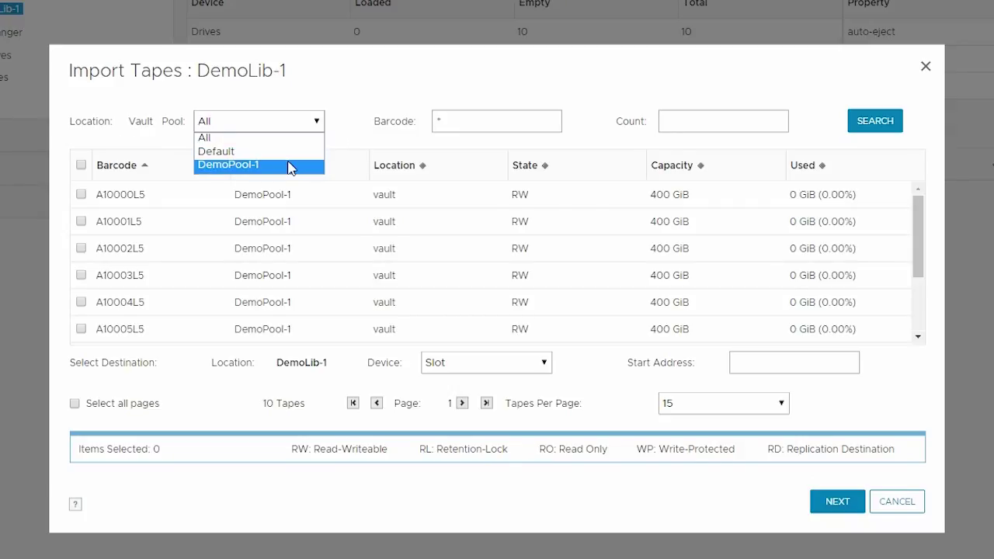
{"action": "left_click", "coordinate": [291, 168]}
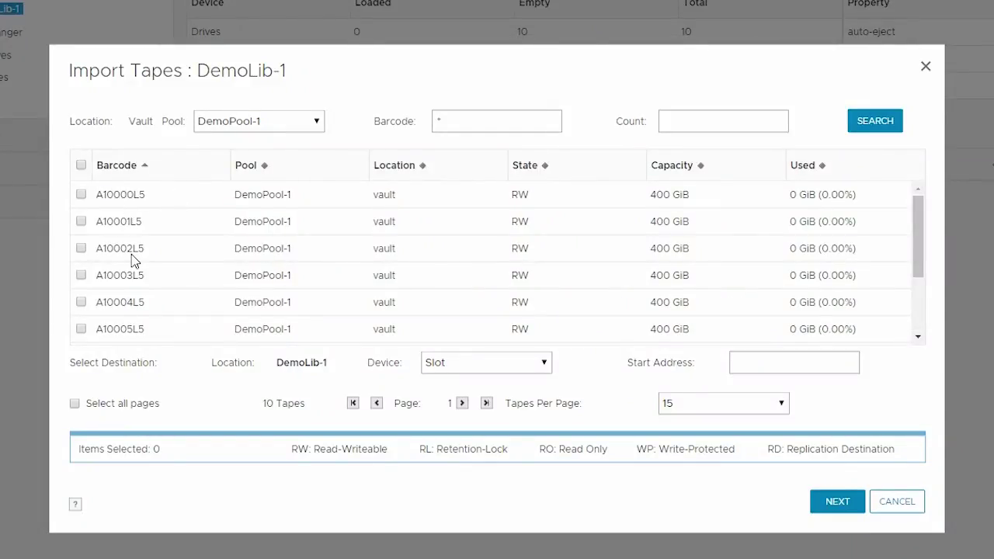
{"action": "left_click", "coordinate": [81, 164]}
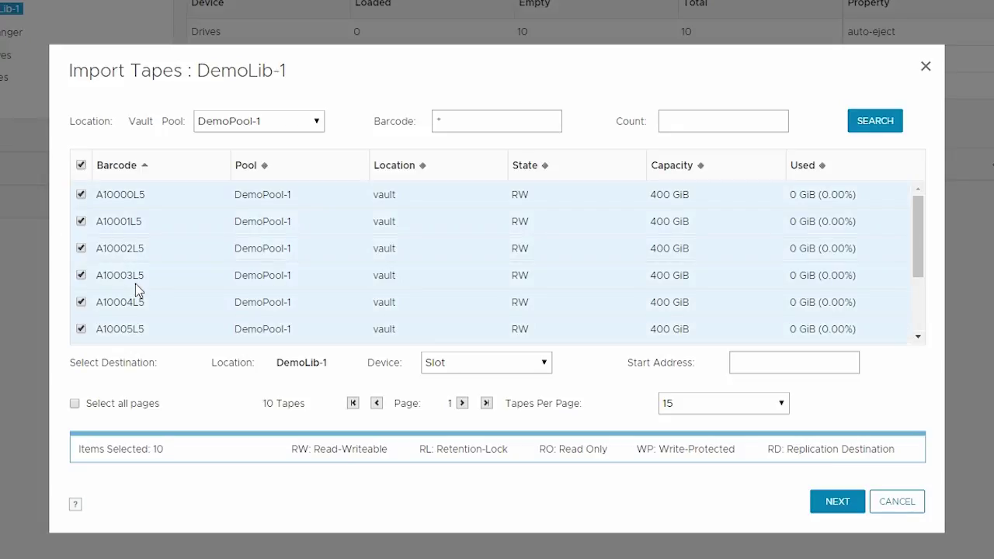
{"action": "left_click", "coordinate": [462, 365]}
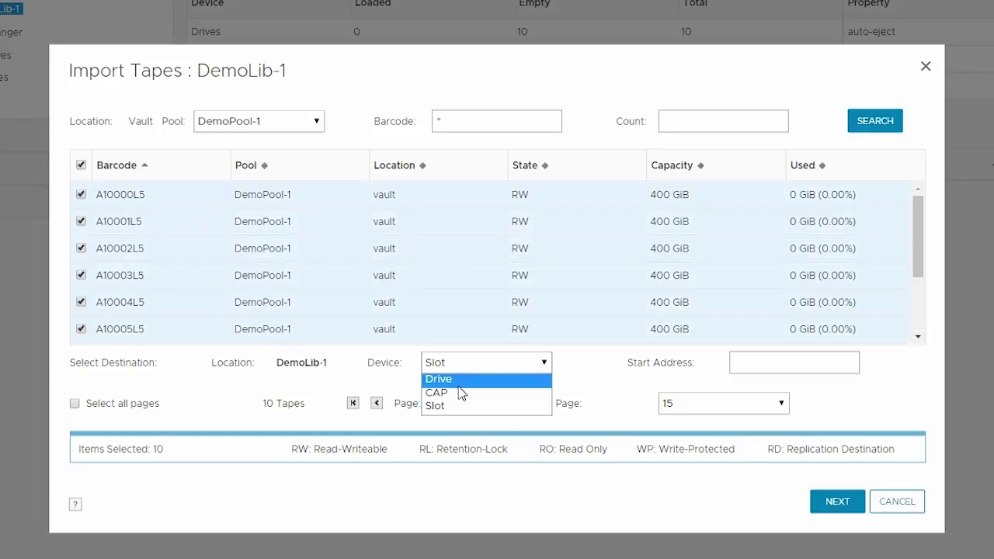
{"action": "left_click", "coordinate": [594, 374]}
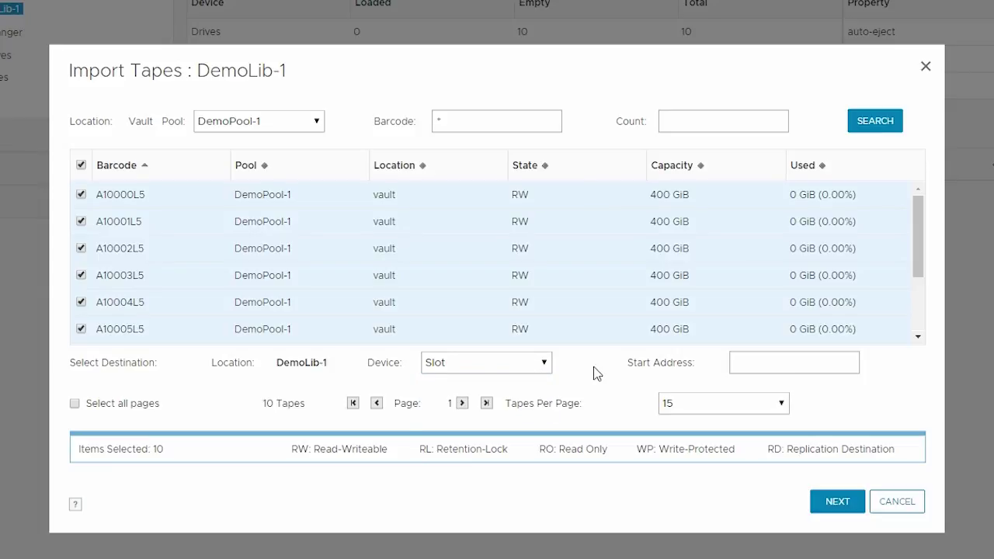
{"action": "left_click", "coordinate": [756, 362]}
{"action": "left_click", "coordinate": [830, 391]}
- Review the import summary, submit the ten-tape import, and close the completion report
{"action": "left_click", "coordinate": [833, 500]}
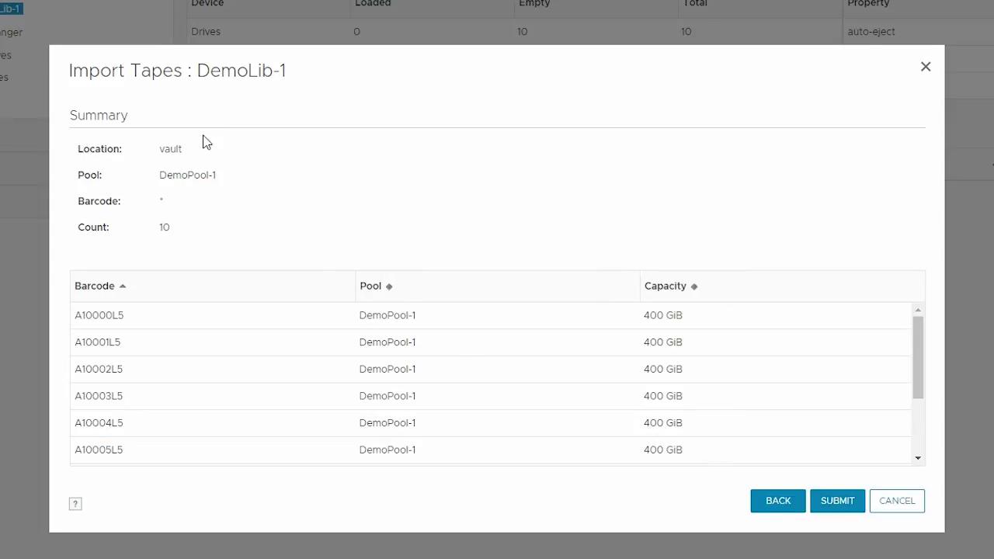
{"action": "scroll", "coordinate": [234, 368], "scroll_direction": "down", "scroll_amount": 3}
{"action": "scroll", "coordinate": [233, 368], "scroll_direction": "up", "scroll_amount": 3}
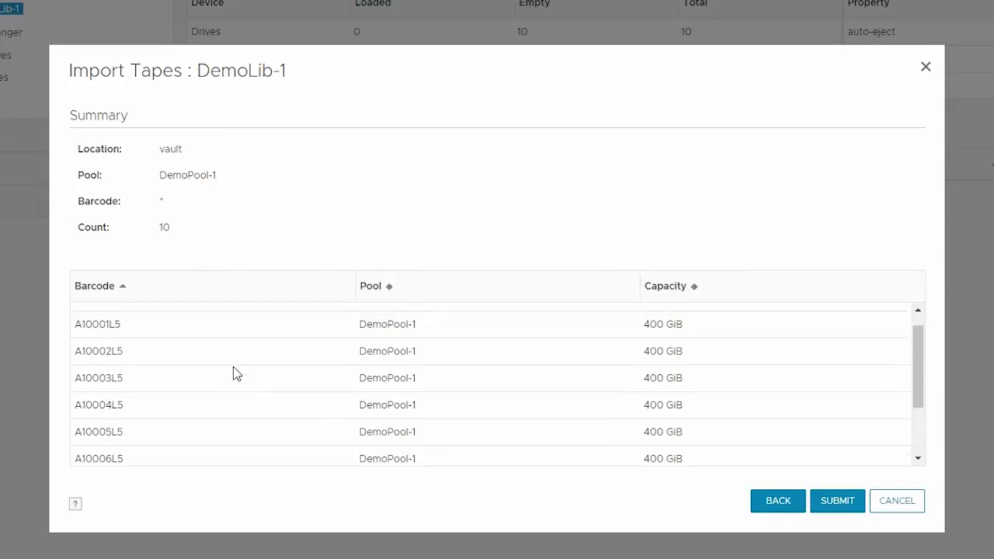
{"action": "left_click", "coordinate": [838, 504]}
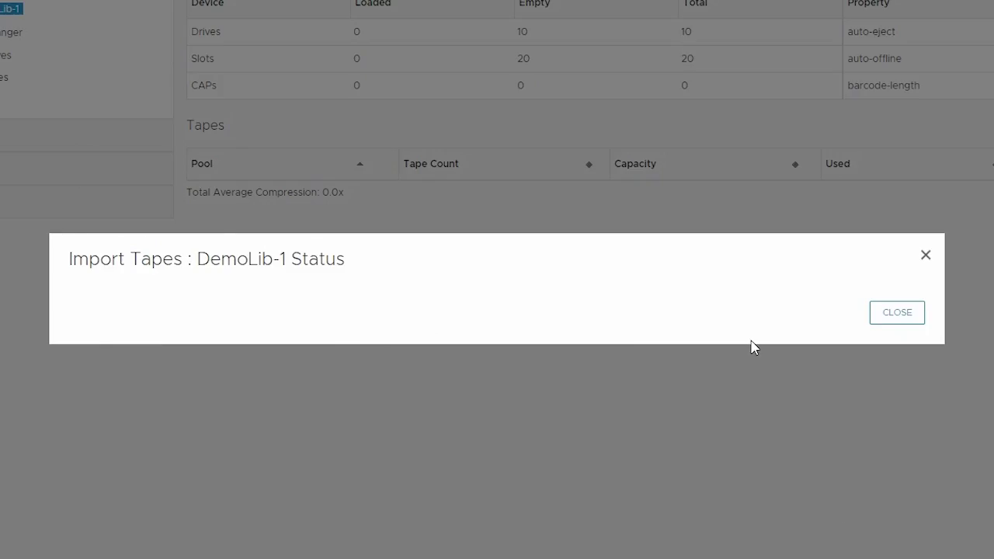
{"action": "left_click", "coordinate": [886, 339]}
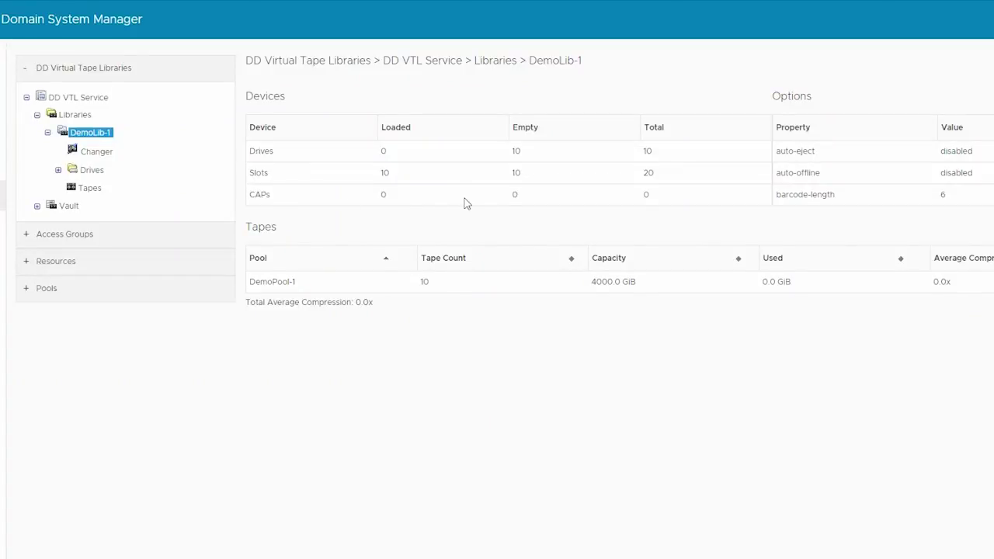
- Check DemoLib-1's Changer and Drives, then confirm DemoPool-1's tapes are located in DemoLib-1 slots
{"action": "left_click", "coordinate": [92, 154]}
{"action": "left_click", "coordinate": [95, 173]}
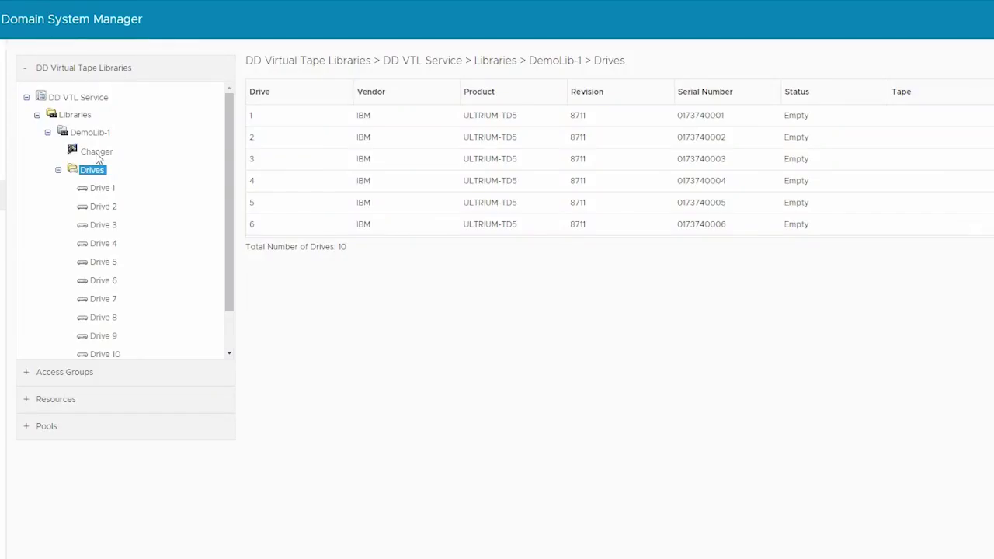
{"action": "left_click", "coordinate": [29, 430]}
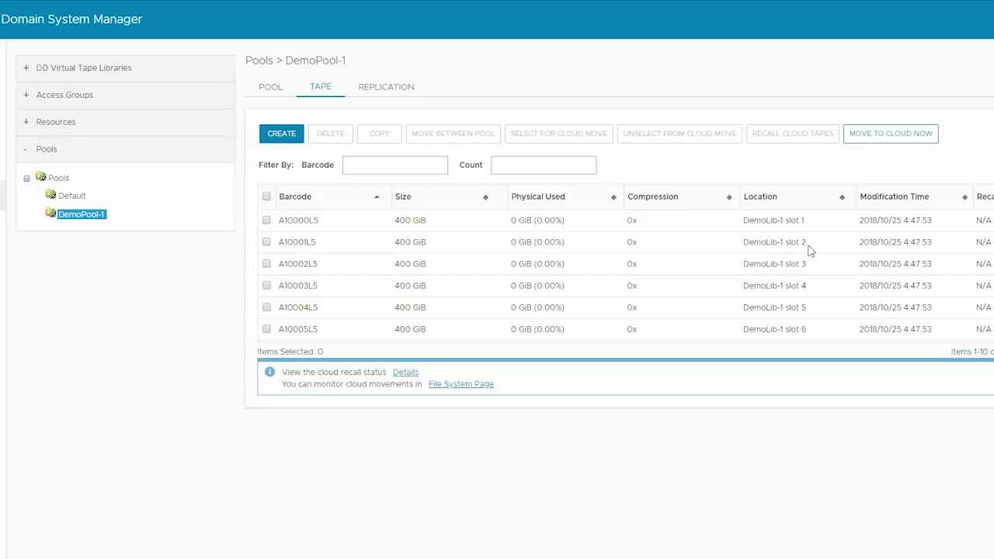
{"action": "scroll", "coordinate": [811, 251], "scroll_direction": "down", "scroll_amount": 1}
{"action": "scroll", "coordinate": [811, 250], "scroll_direction": "up", "scroll_amount": 1}
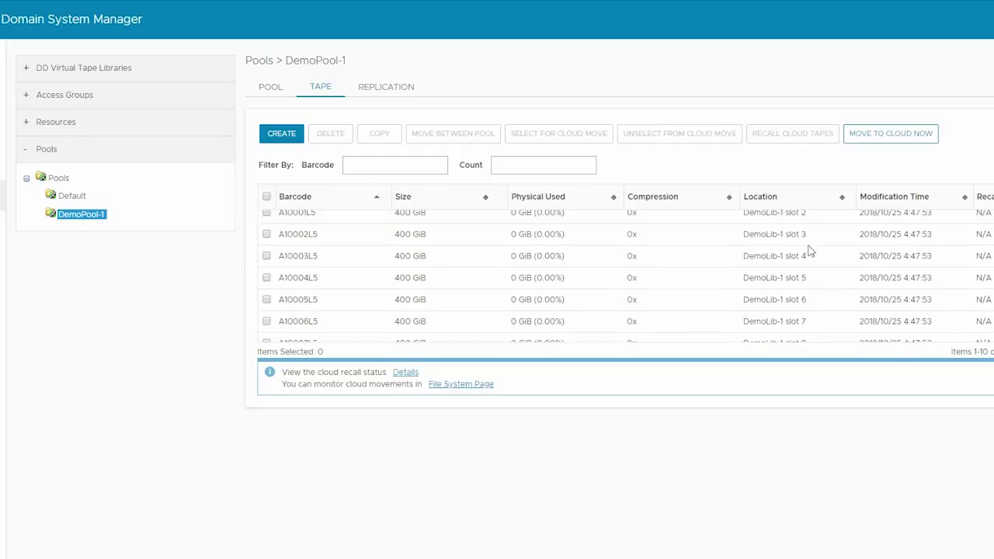